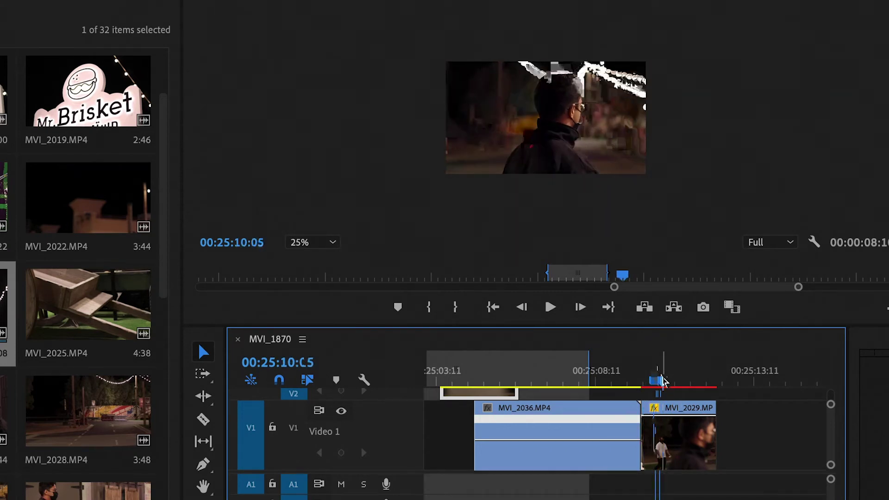
Switch the clip line of MVI_2036.MP4 to Time Remapping Speed
scroll(650, 437, up, 5)
scroll(651, 437, left, 1)
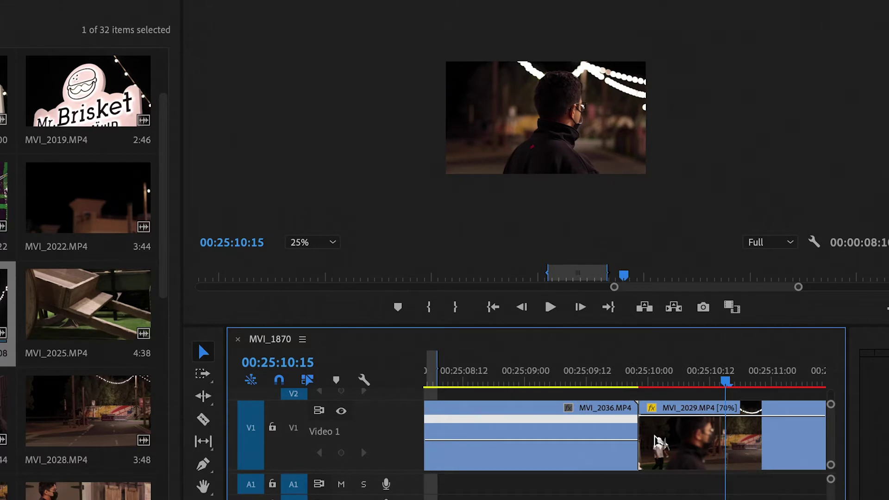
click(698, 442)
scroll(698, 442, left, 3)
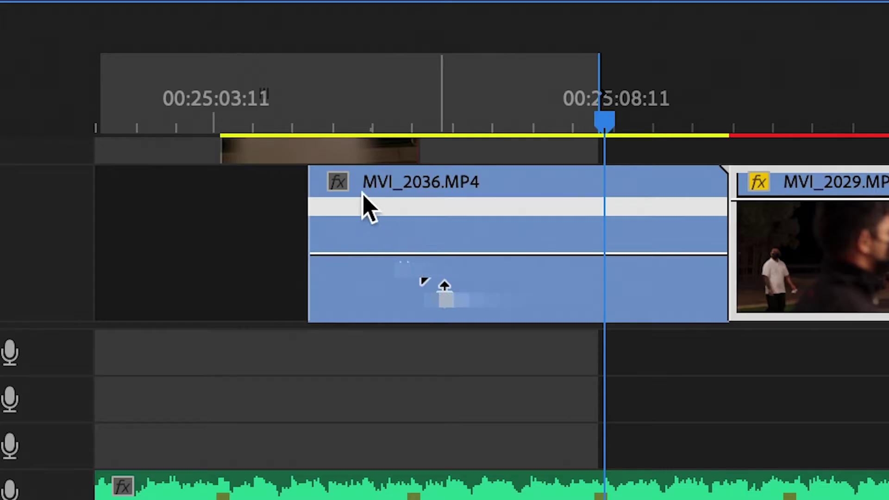
right_click(340, 184)
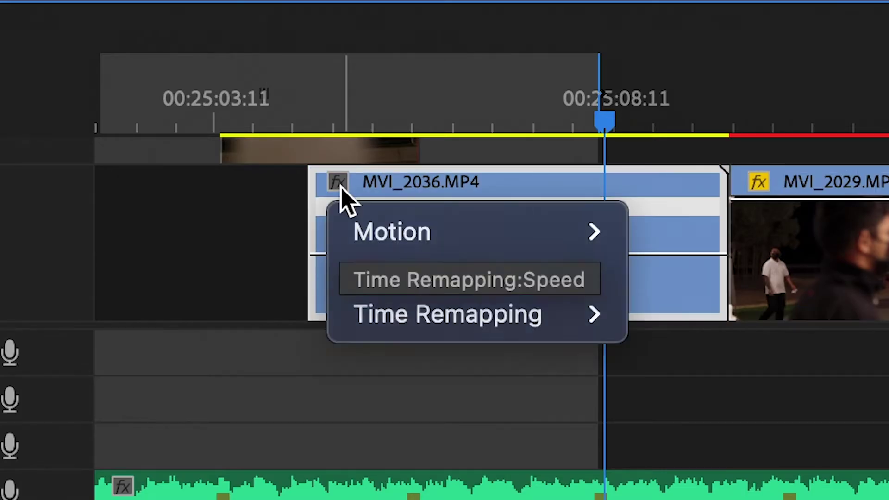
mouse_move(461, 303)
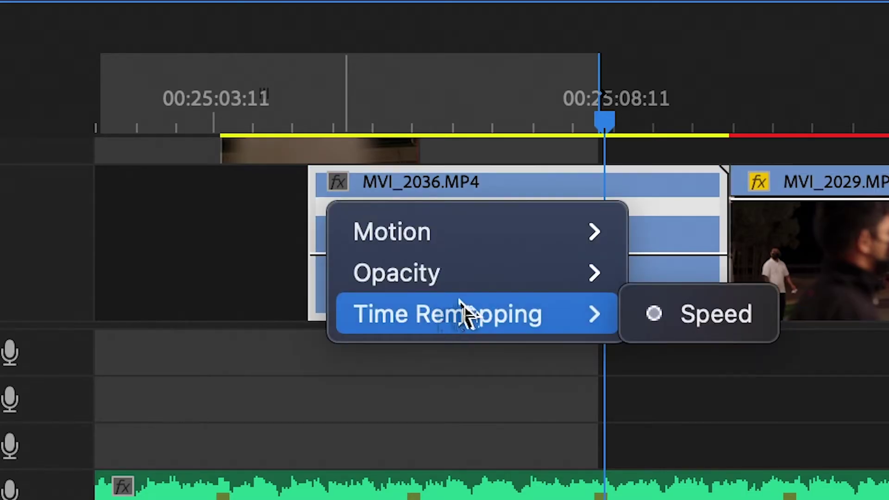
click(722, 315)
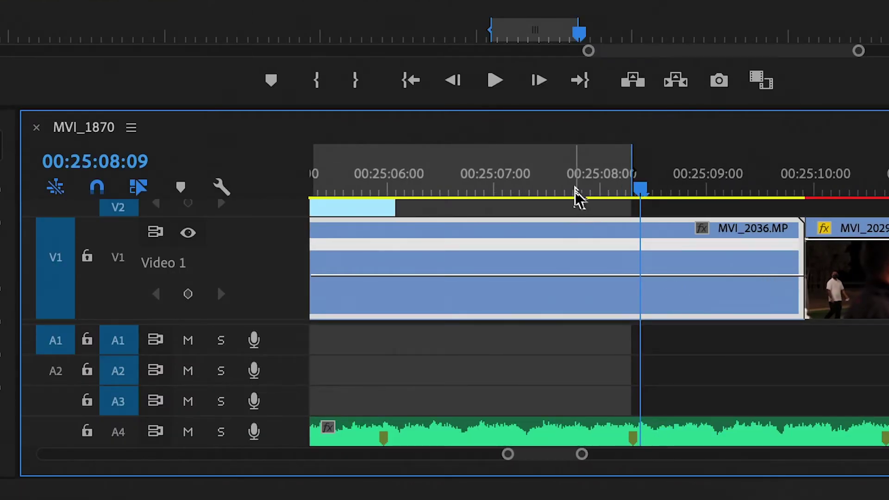
Add a speed keyframe to MVI_2036.MP4 at 00:25:08:08 and pull its halves apart into a short ramp
drag(577, 198, 638, 200)
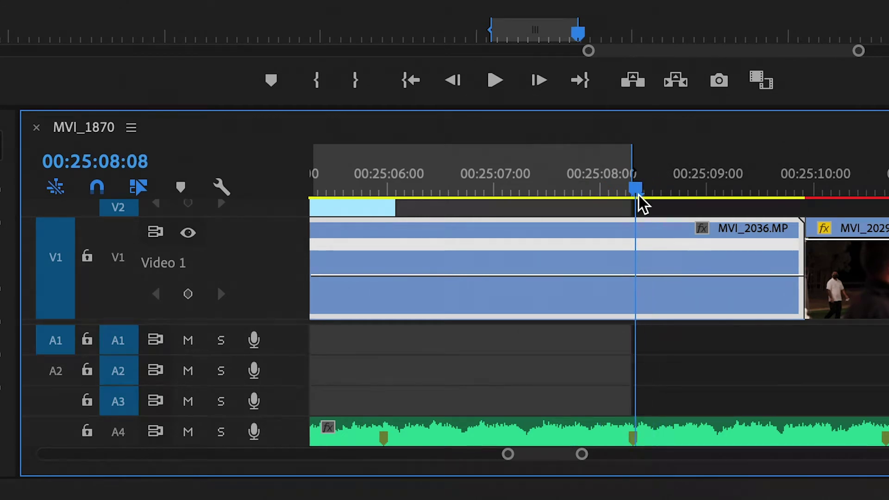
click(187, 293)
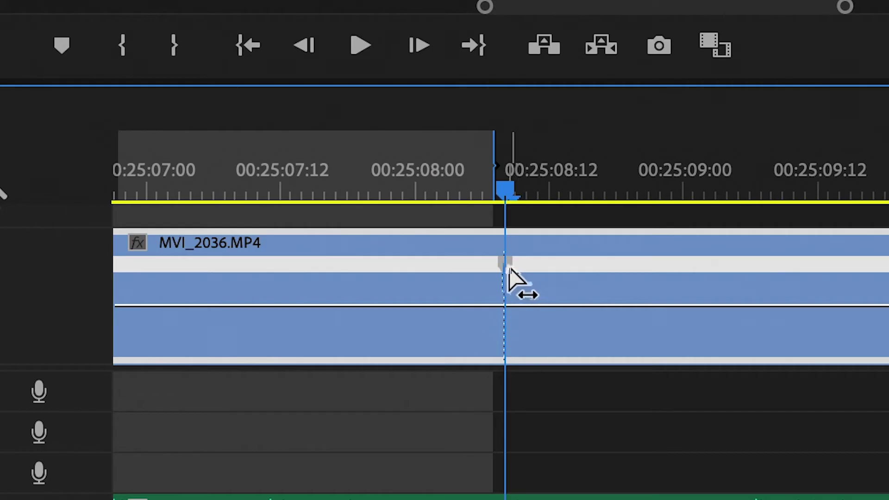
drag(509, 266, 556, 268)
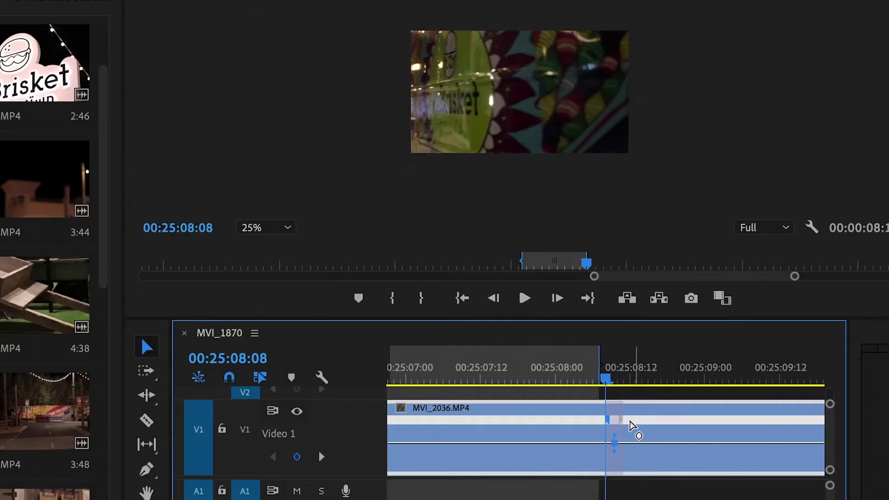
Raise the playback speed of MVI_2036.MP4 after the speed ramp up to the end of the clip
drag(594, 305, 594, 281)
drag(516, 352, 517, 160)
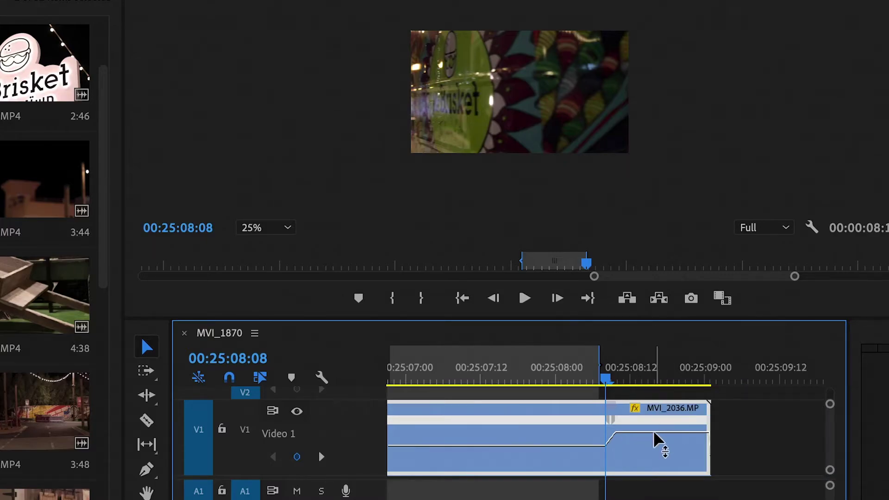
scroll(657, 439, right, 2)
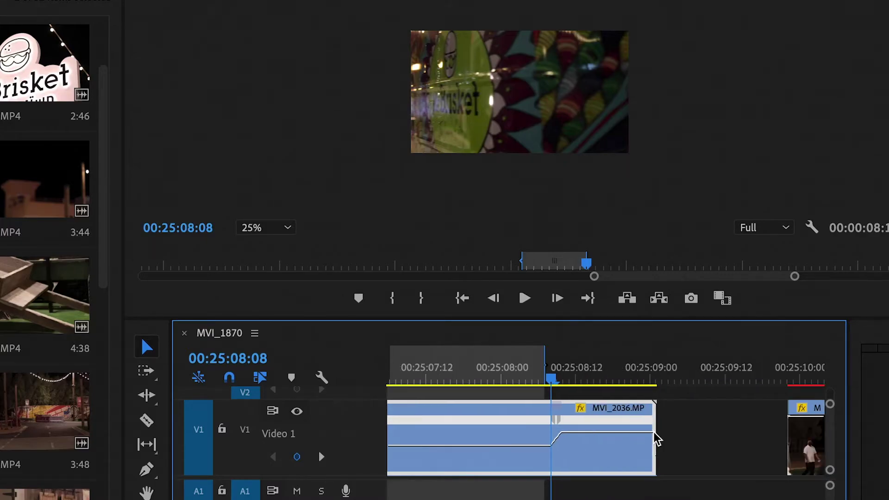
drag(611, 430, 611, 402)
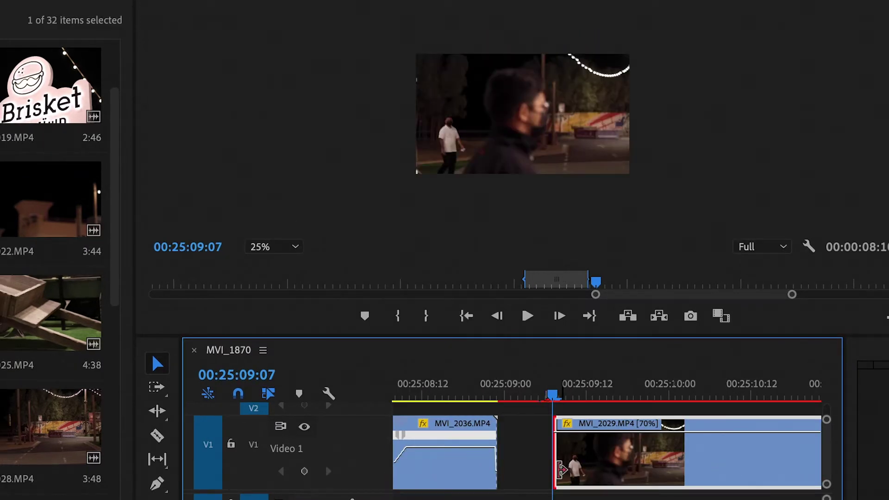
Extend the start of MVI_2029.MP4 back to meet MVI_2036.MP4 and switch its clip line to Time Remapping Speed
drag(556, 453, 509, 470)
drag(512, 396, 662, 400)
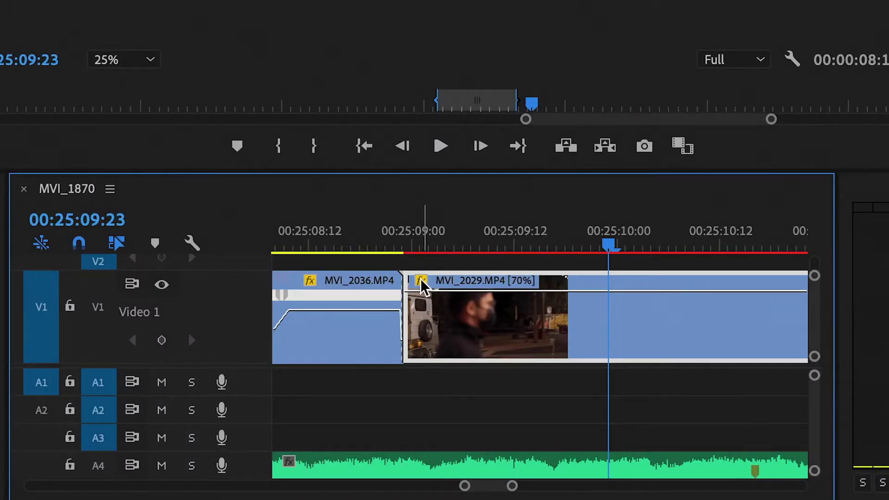
click(421, 283)
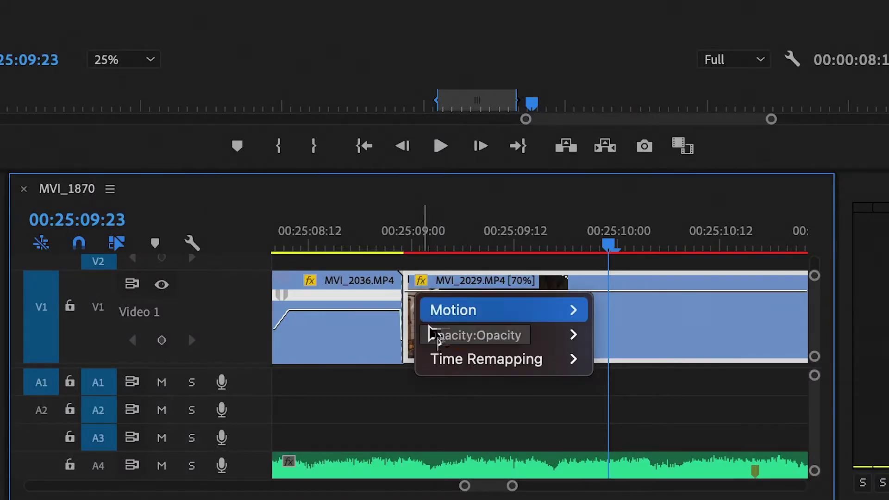
mouse_move(477, 361)
click(642, 361)
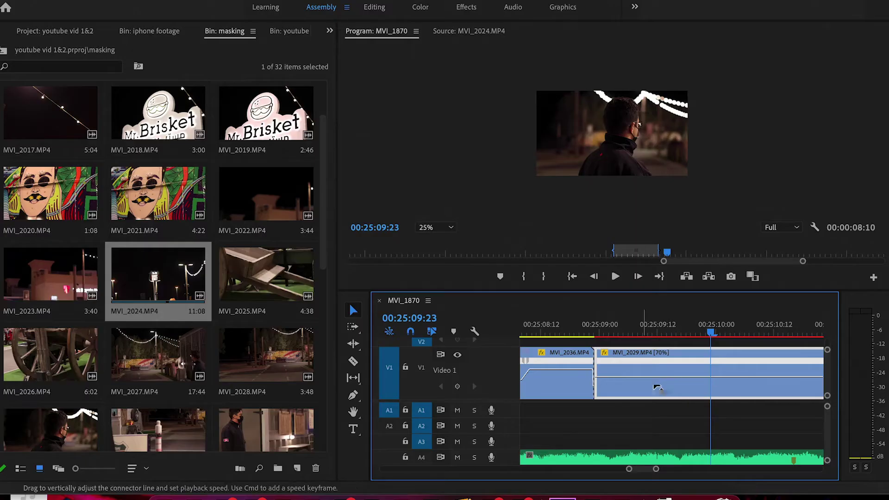
Add a speed keyframe to MVI_2029.MP4 at 00:25:09:23, raise the speed before it and spread it into a downward ramp
click(457, 386)
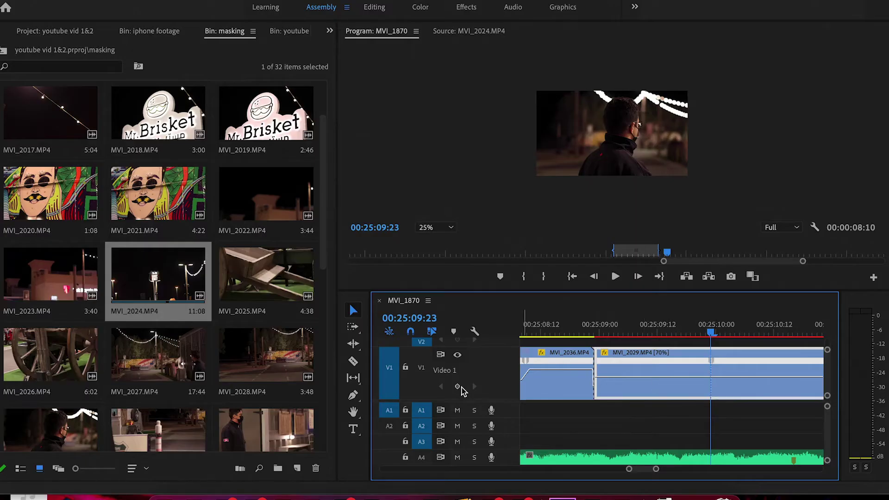
drag(671, 388, 638, 368)
scroll(657, 372, down, 3)
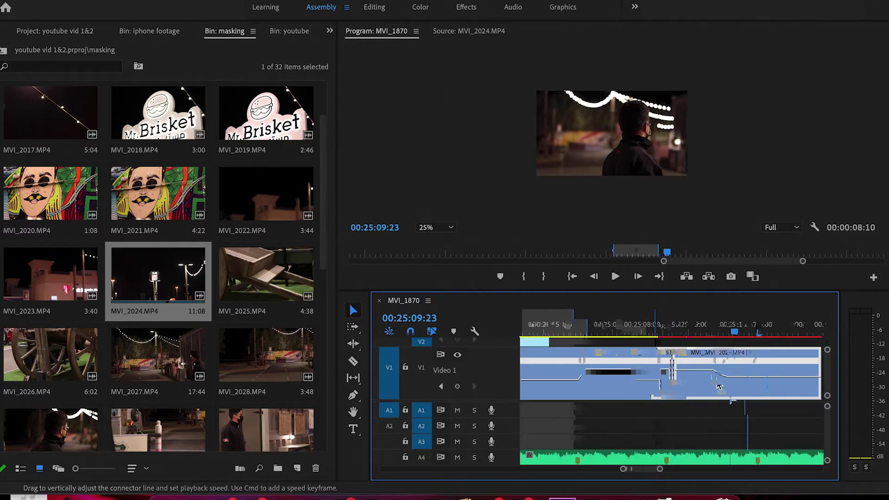
drag(704, 373, 671, 384)
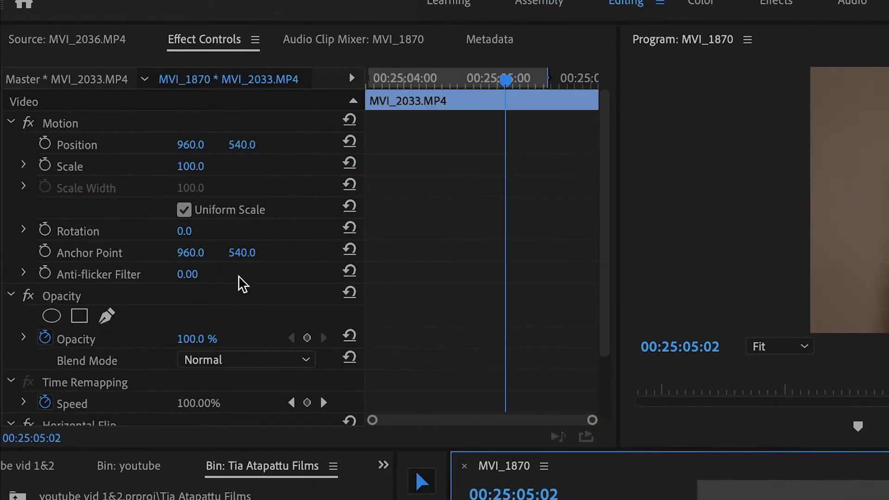
Set the blend mode of MVI_2033.MP4 to Darker Color and draw a four-point pen mask along the frame's right edge, extending outside it
scroll(225, 305, down, 6)
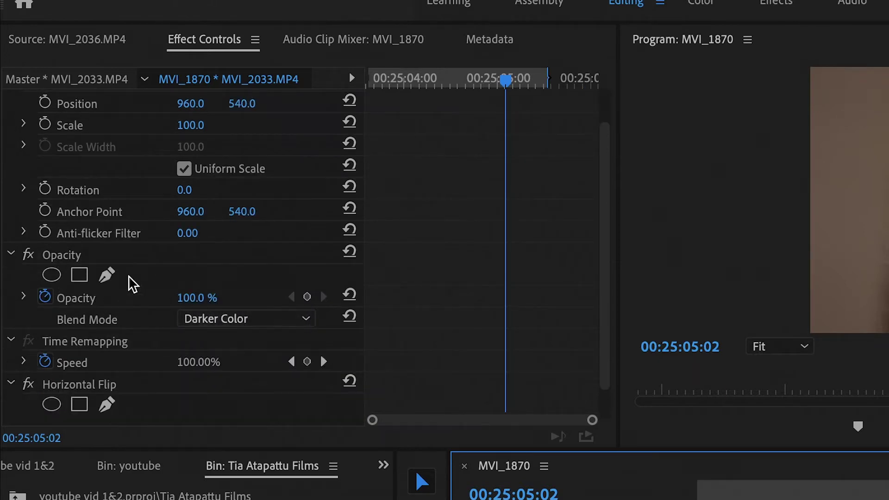
click(107, 276)
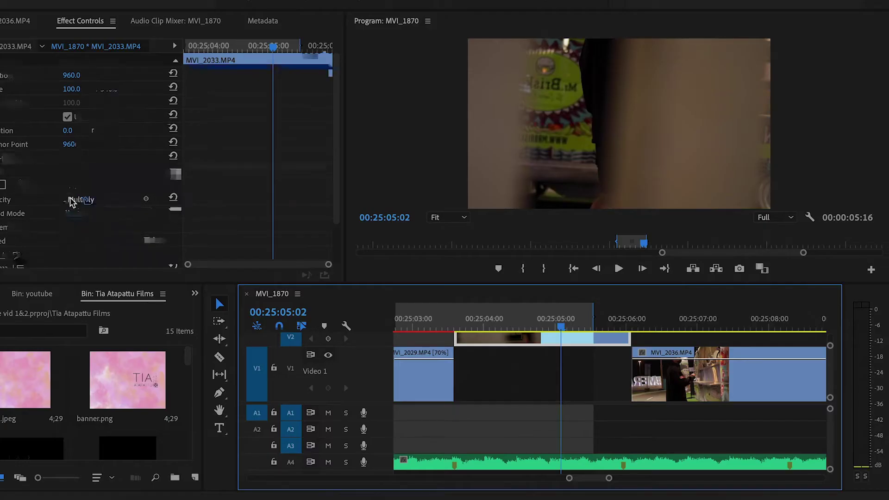
scroll(72, 200, down, 2)
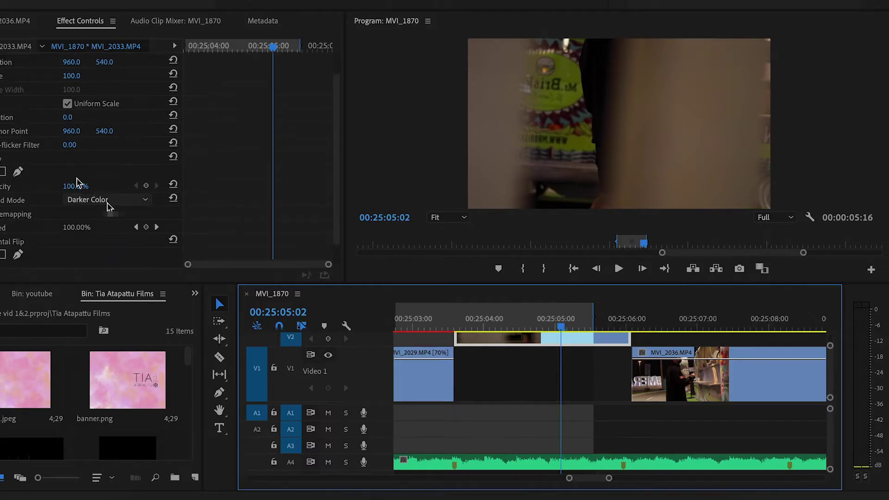
click(18, 171)
click(767, 41)
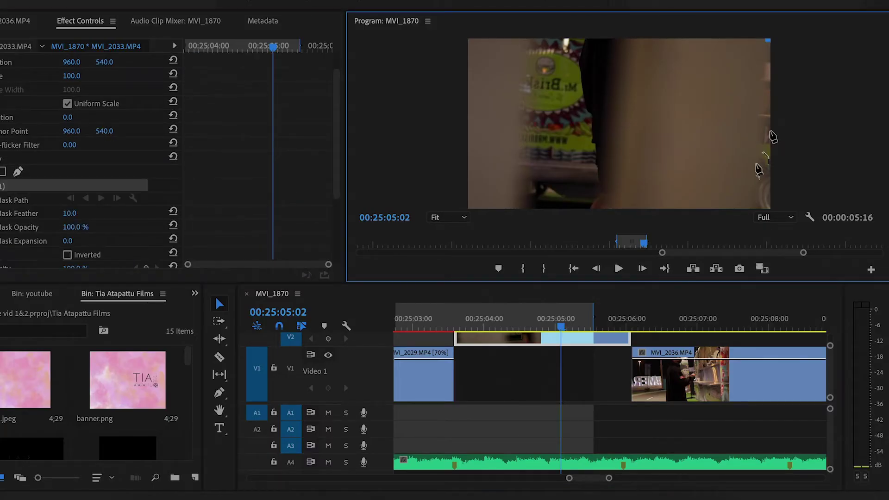
click(878, 42)
click(768, 41)
Invert the opacity mask on MVI_2033.MP4 and fine-tune its lower-left point along the wall's edge
scroll(30, 192, down, 5)
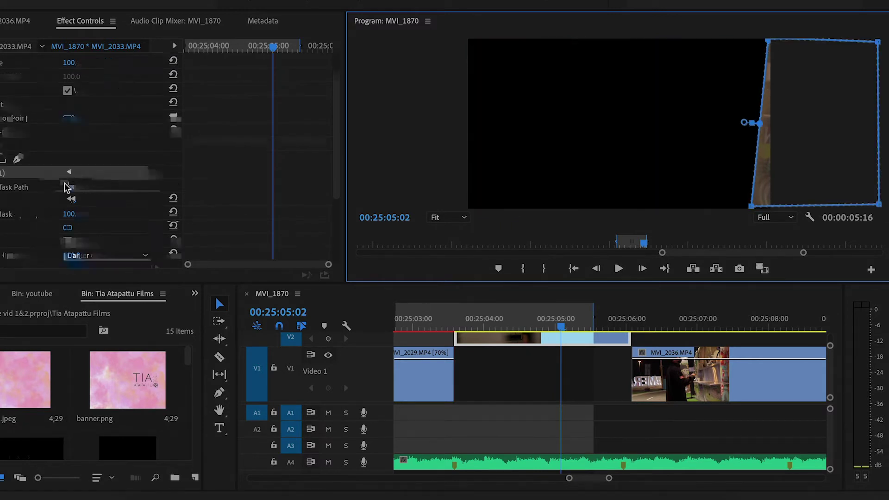
scroll(30, 192, up, 1)
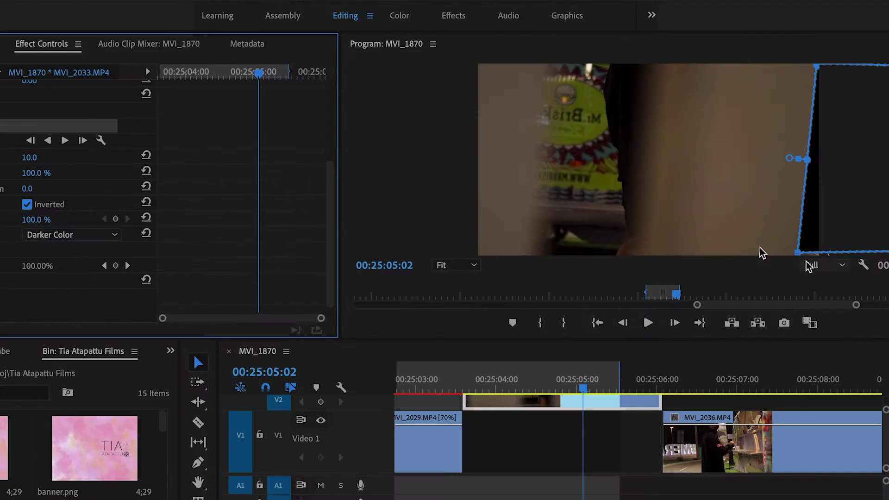
drag(802, 256, 794, 256)
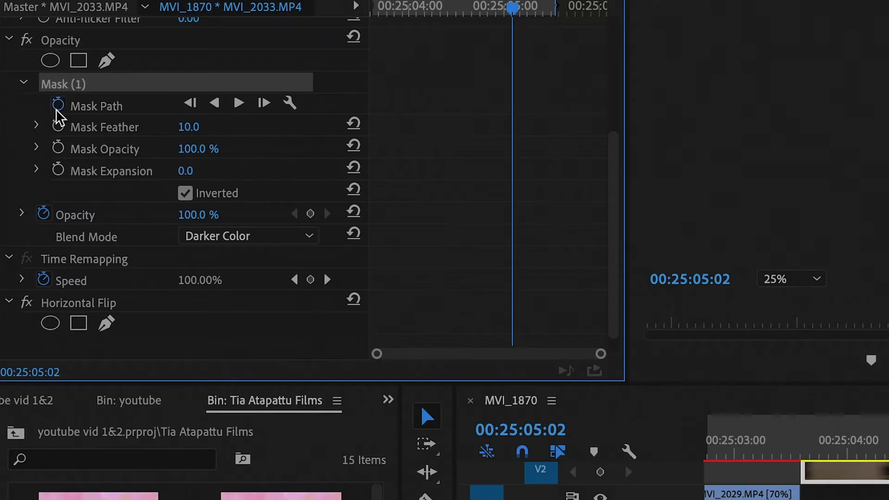
Enable Mask Path and Mask Feather keyframing at 00:25:05:02 and track the mask forward to 00:25:05:06, realigning it with the wall's edge
click(58, 105)
click(58, 125)
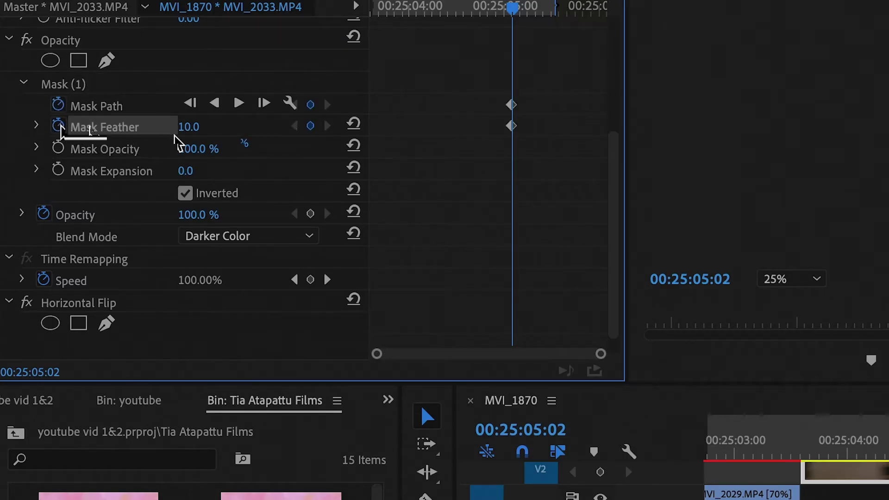
click(265, 104)
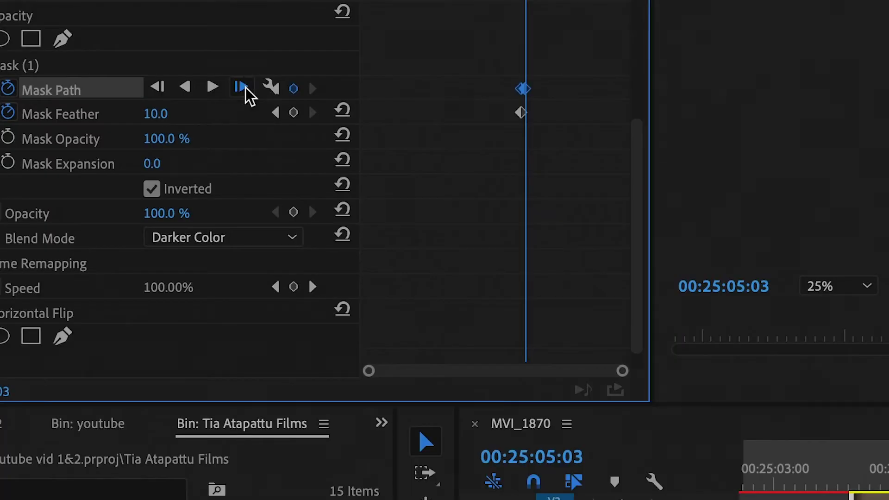
click(266, 106)
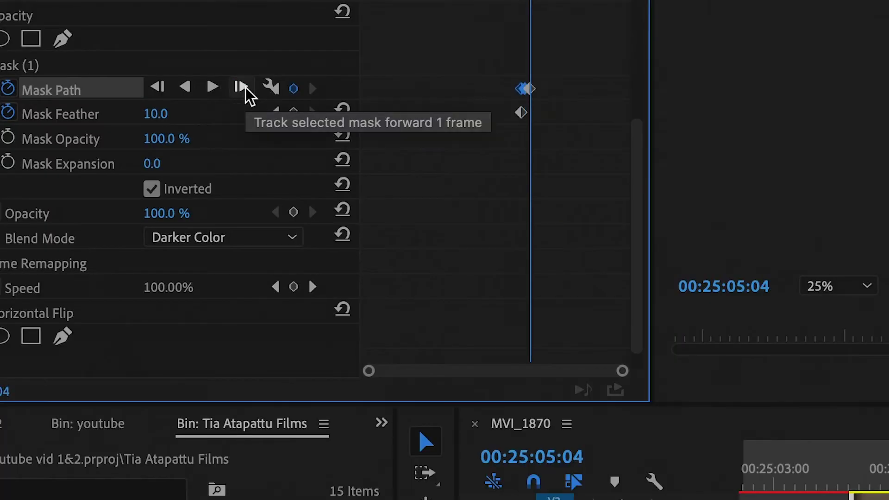
drag(683, 131, 676, 127)
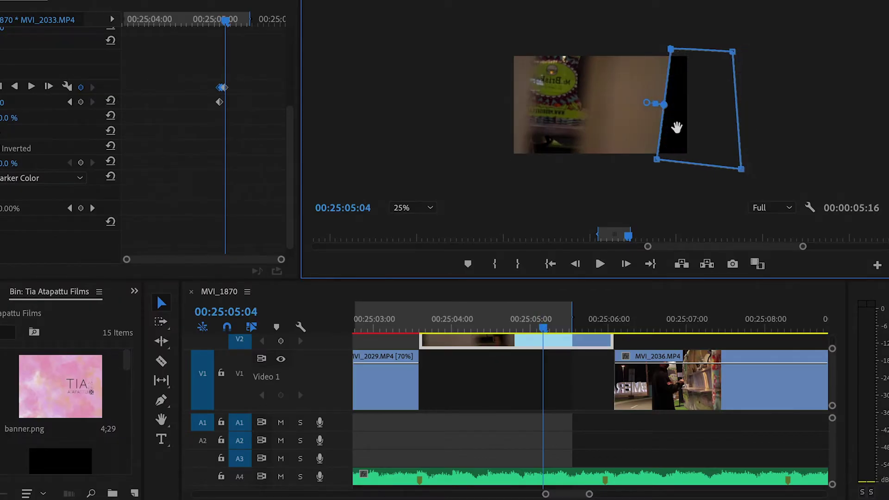
click(48, 86)
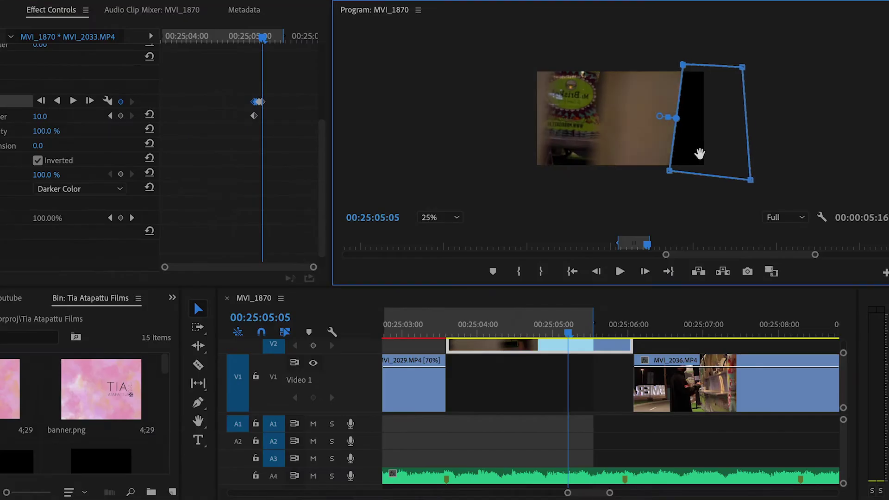
click(89, 101)
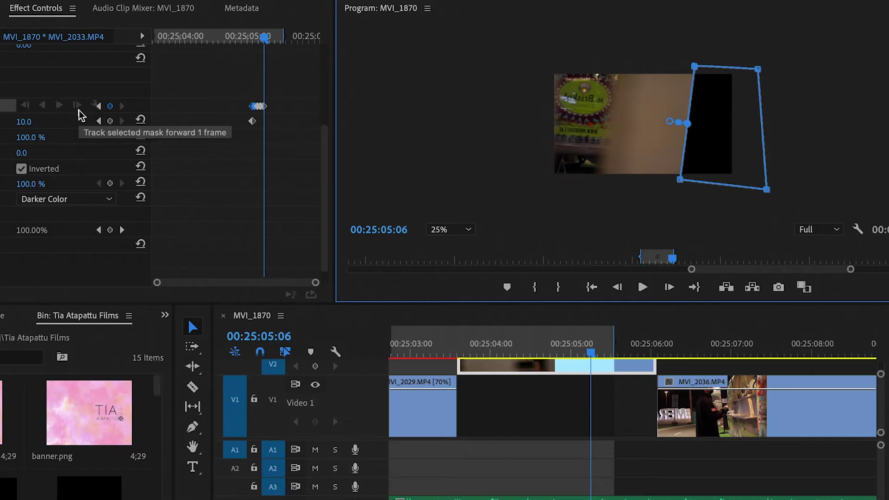
Track the mask forward frame by frame to about 00:25:05:14
click(338, 60)
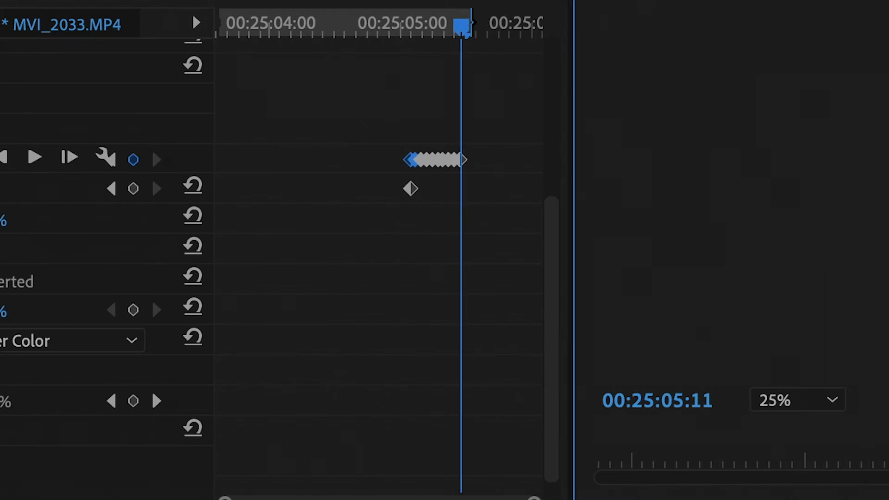
click(72, 156)
click(70, 155)
click(70, 156)
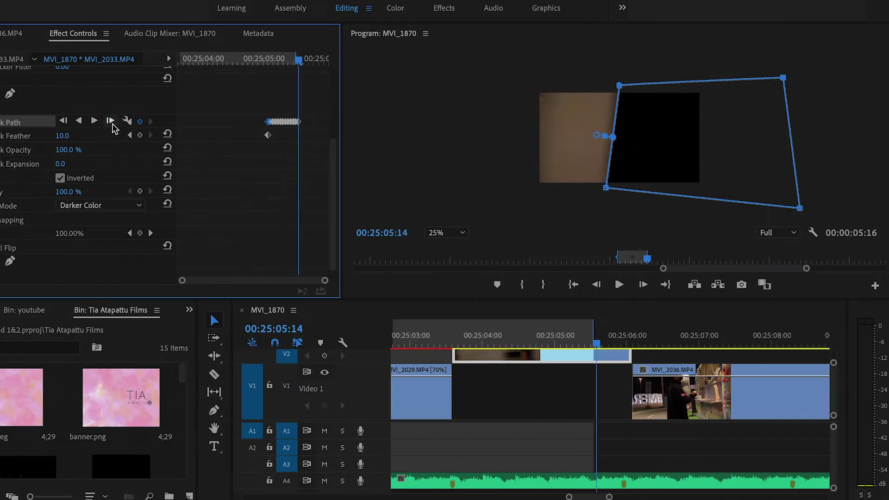
click(70, 156)
Track the mask frame by frame past 00:25:05:22, shifting it with the wall's edge until it covers the whole frame
click(110, 121)
drag(671, 173, 653, 169)
click(110, 121)
click(112, 122)
click(110, 121)
click(110, 121)
drag(587, 159, 570, 158)
click(111, 120)
click(111, 121)
drag(625, 158, 617, 159)
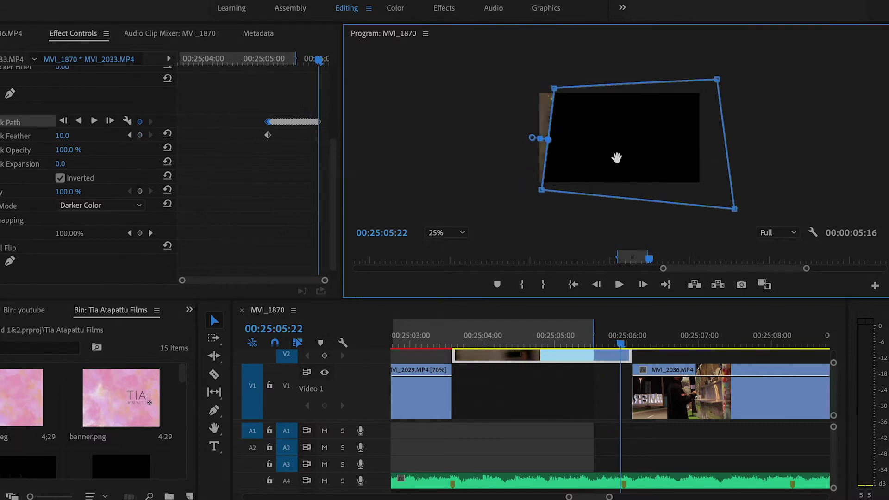
click(110, 121)
drag(552, 146, 535, 146)
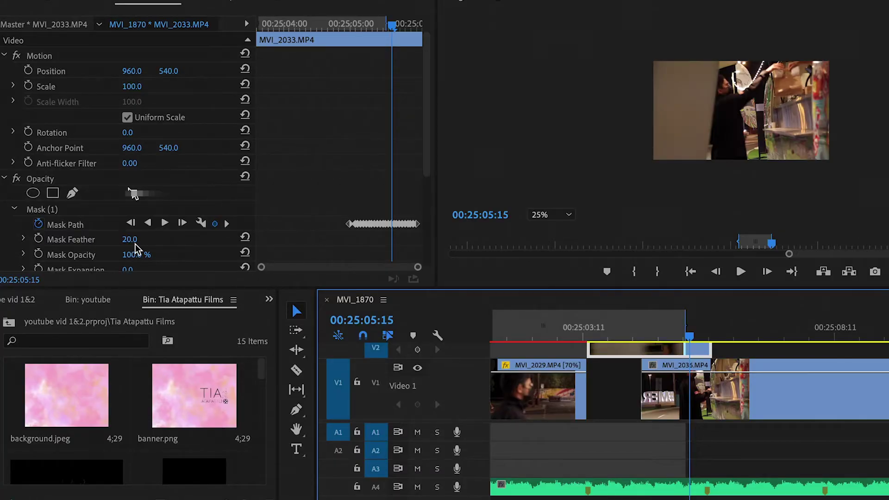
Set the Mask Feather of the opacity mask on MVI_2033.MP4 to 30
click(135, 241)
text(30)
key(Return)
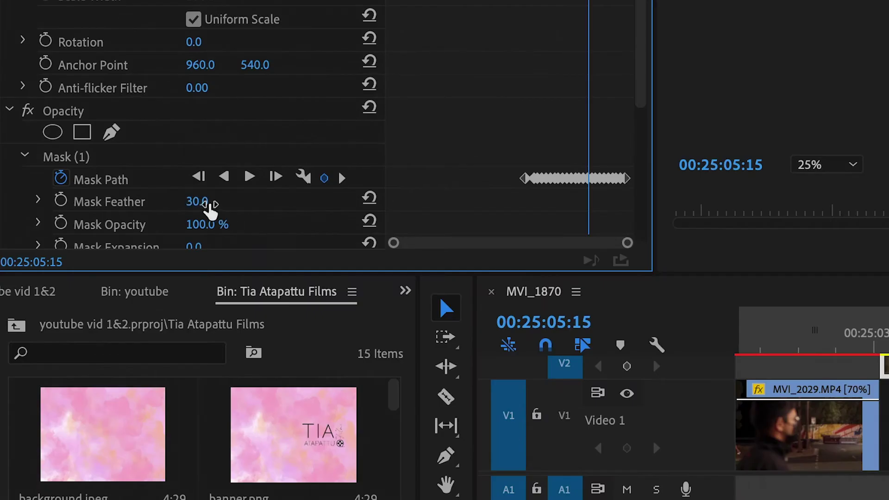
click(197, 209)
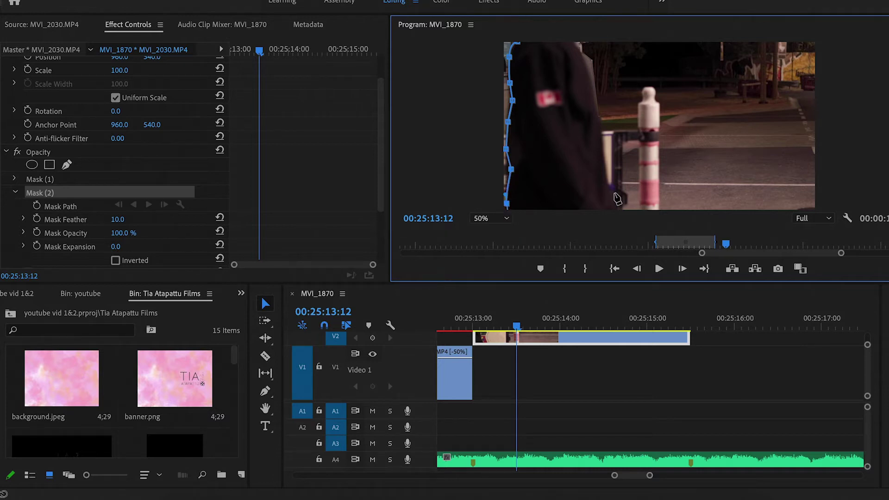
Close Mask (2) on MVI_2030.MP4 around the area behind the man's back and enable Mask Path keyframing at 00:25:13:12
key(minus)
click(580, 185)
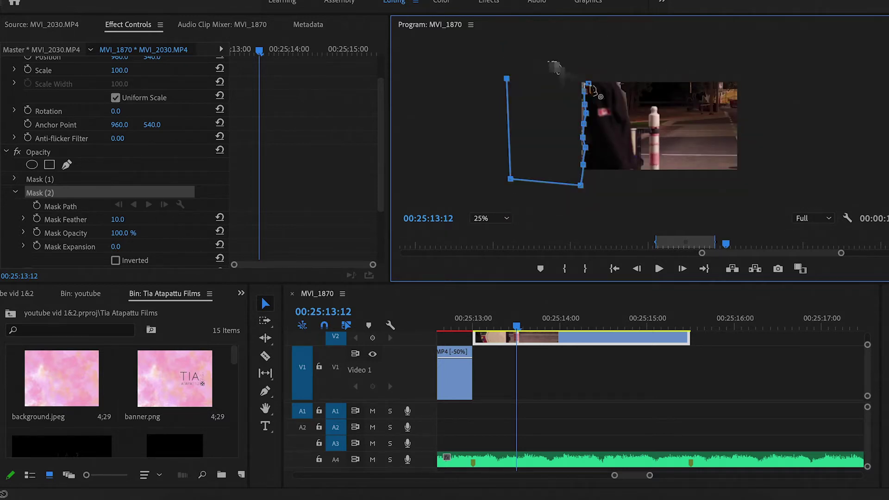
click(590, 85)
scroll(125, 228, down, 3)
click(36, 142)
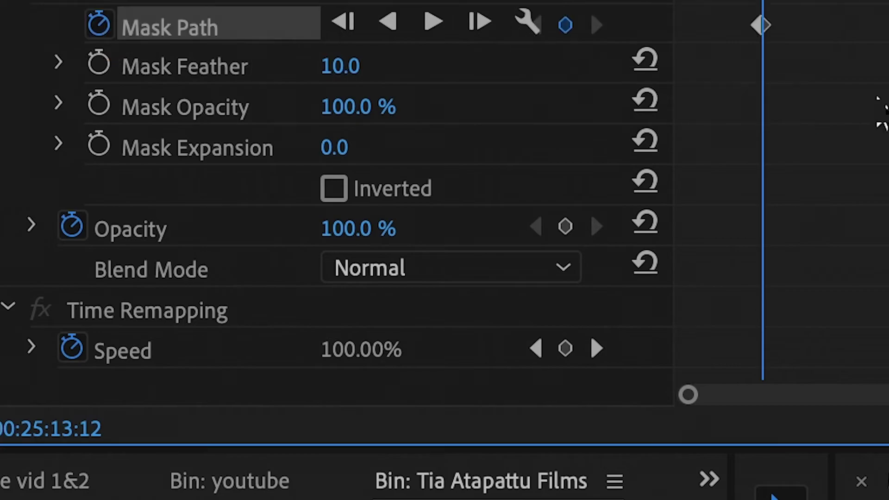
Track Mask (2) forward frame by frame to 00:25:13:18, keeping its edge aligned with the man's back
key(Right)
key(Right)
click(14, 114)
right_click(33, 119)
click(491, 218)
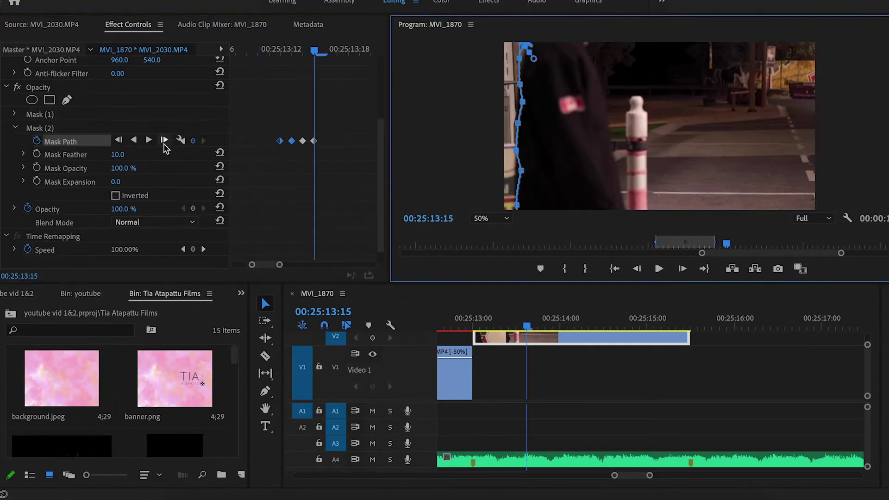
click(164, 140)
key(ctrl+minus)
click(164, 140)
click(163, 140)
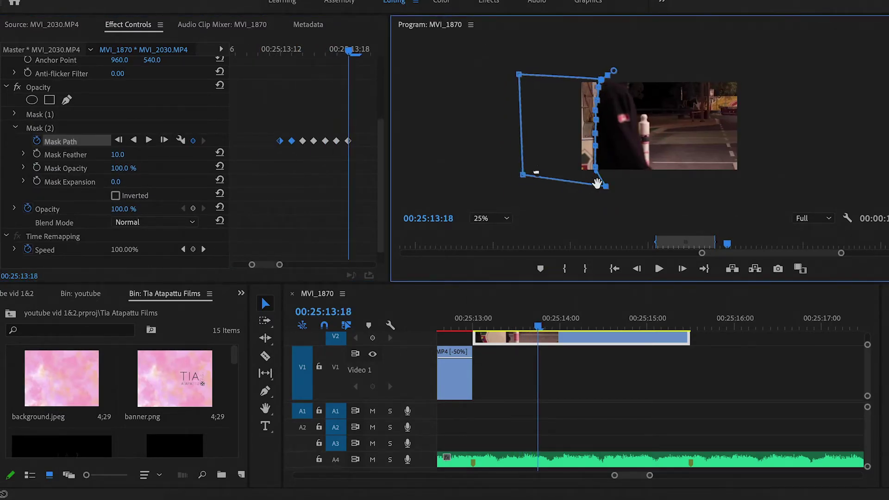
Continue tracking Mask (2) forward to 00:25:14:13, widening it outside the frame and following the man's back
click(164, 140)
click(164, 140)
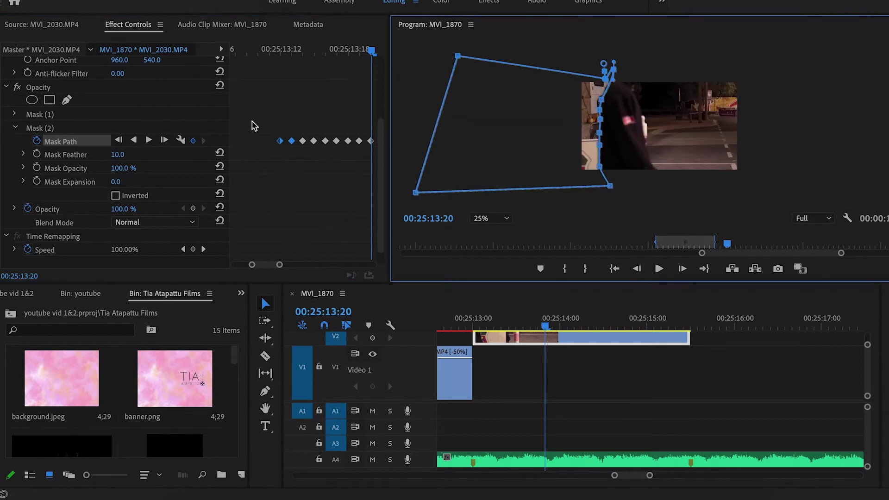
click(164, 140)
click(164, 139)
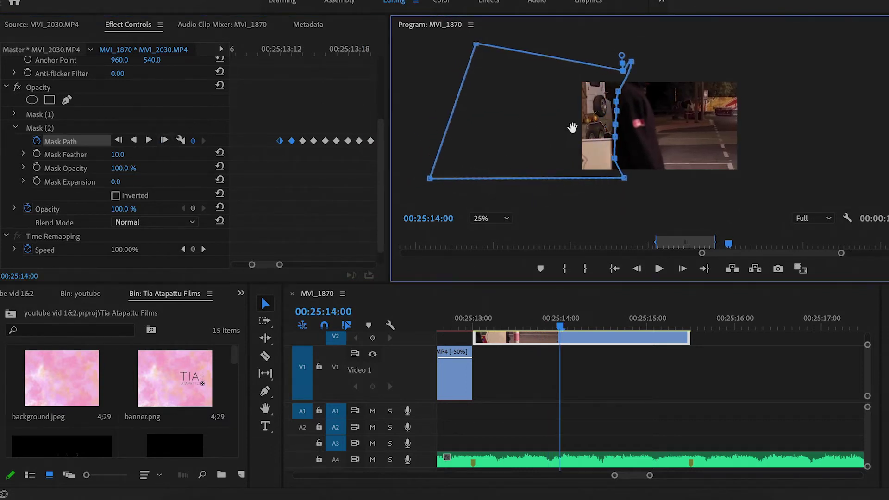
click(164, 139)
click(164, 139)
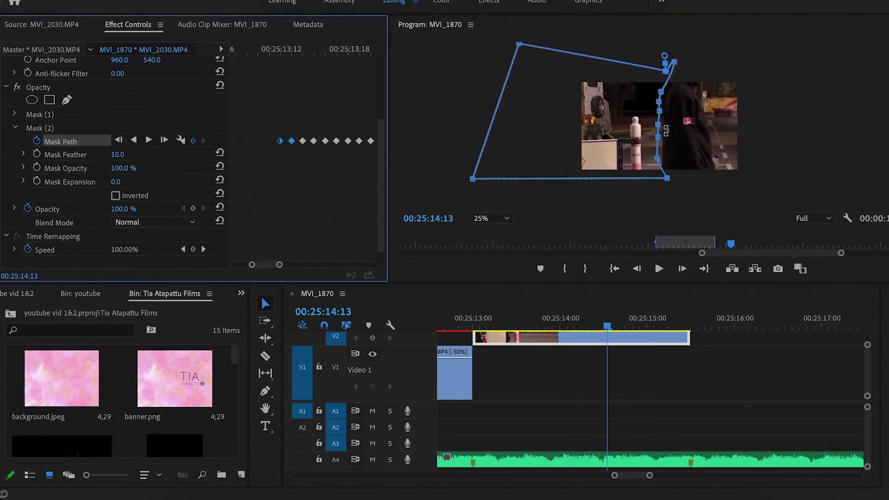
Shift Mask (2) with the man's back frame by frame past 00:25:15:06 until it covers the whole frame
drag(528, 104, 541, 107)
key(Right)
key(Right)
click(258, 164)
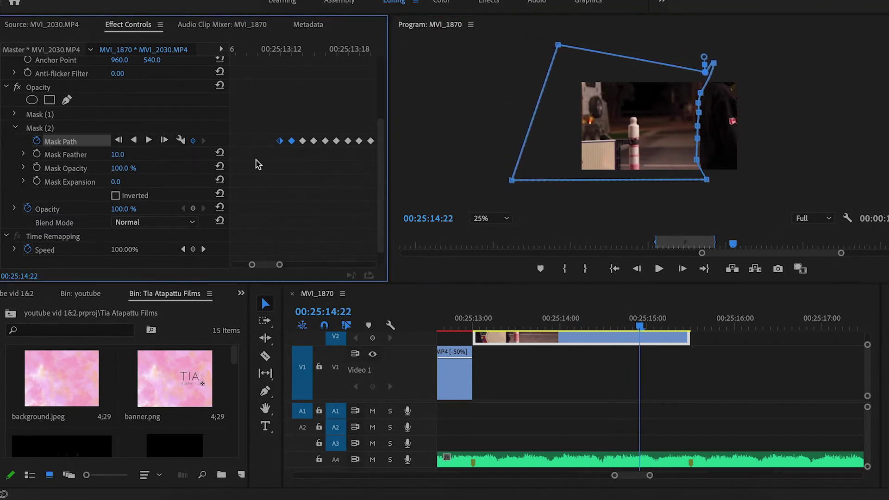
click(653, 151)
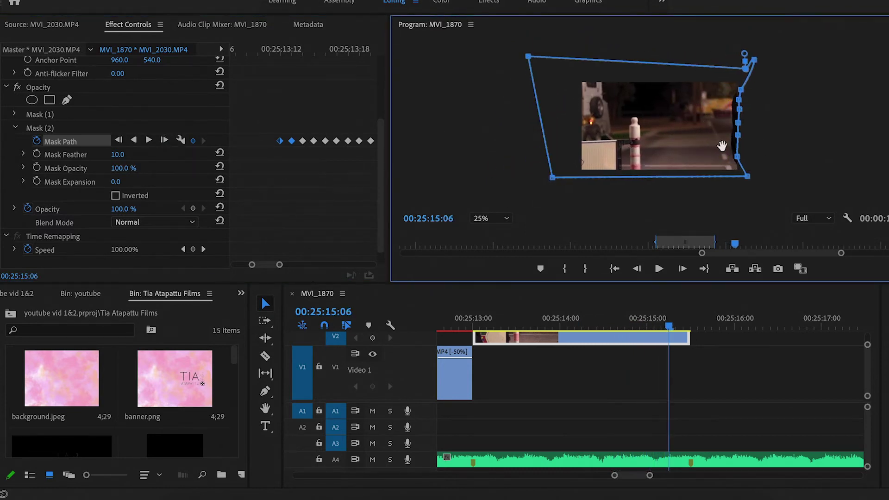
click(307, 165)
key(Right)
drag(722, 146, 729, 145)
Go back to the mask keyframes around 00:25:15:05, correct the mask's position, and scrub through the masked transition
drag(271, 264, 375, 266)
key(Left)
key(Left)
drag(649, 152, 646, 152)
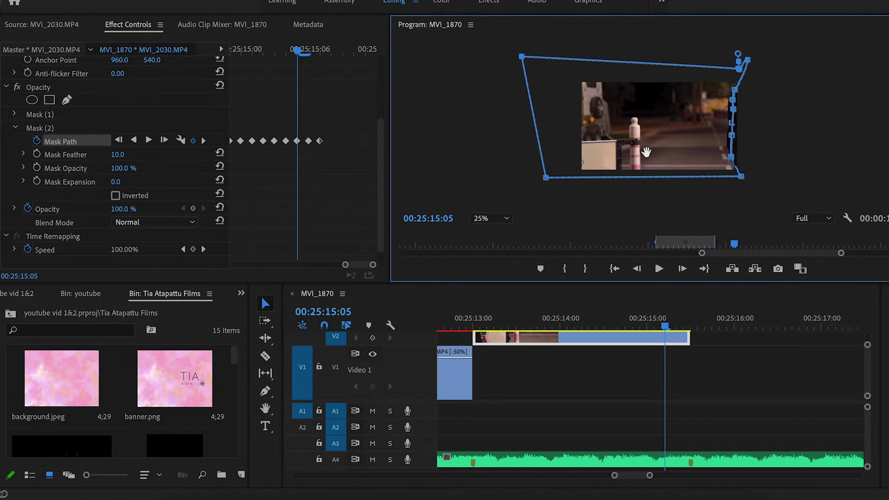
drag(297, 52, 322, 53)
drag(554, 326, 675, 325)
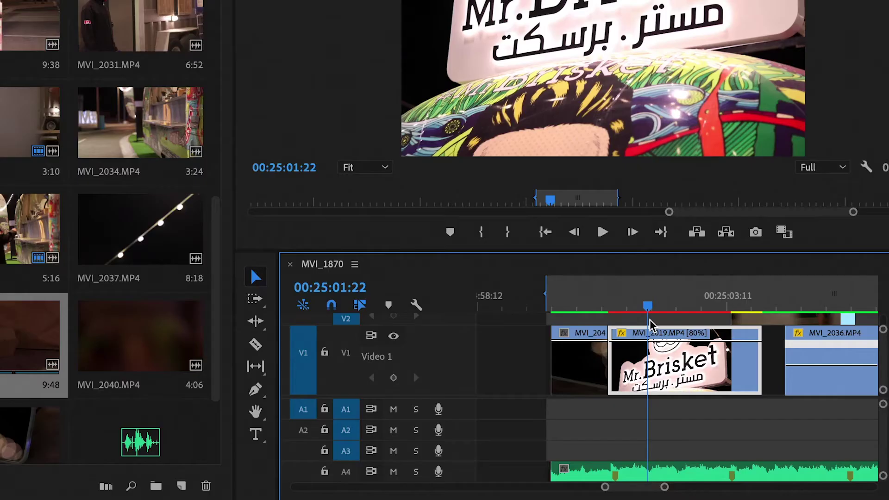
Cut the MVI_2019.MP4 clip on V1 at 00:25:01:20
drag(648, 319, 647, 324)
key(c)
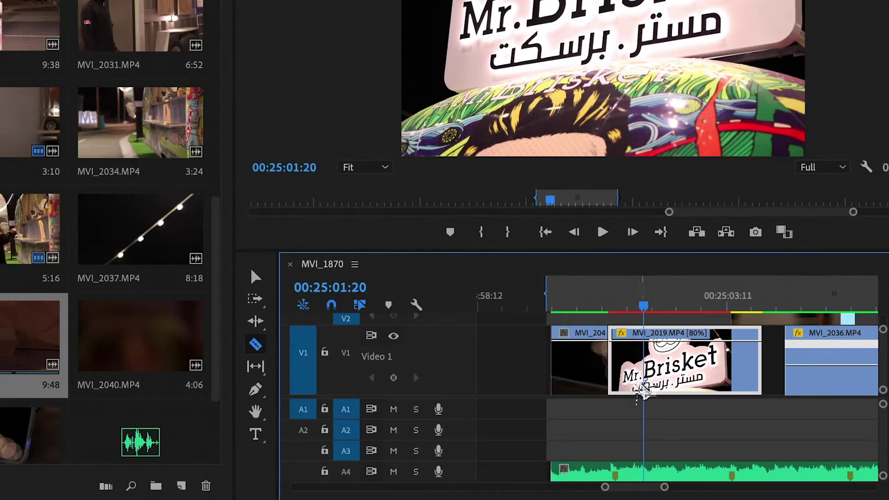
click(643, 389)
key(v)
Move the first piece of MVI_2019.MP4 onto V2 above MVI_2042.MP4 and shift the remaining piece earlier to close the gap
scroll(591, 395, up, 3)
drag(694, 373, 615, 328)
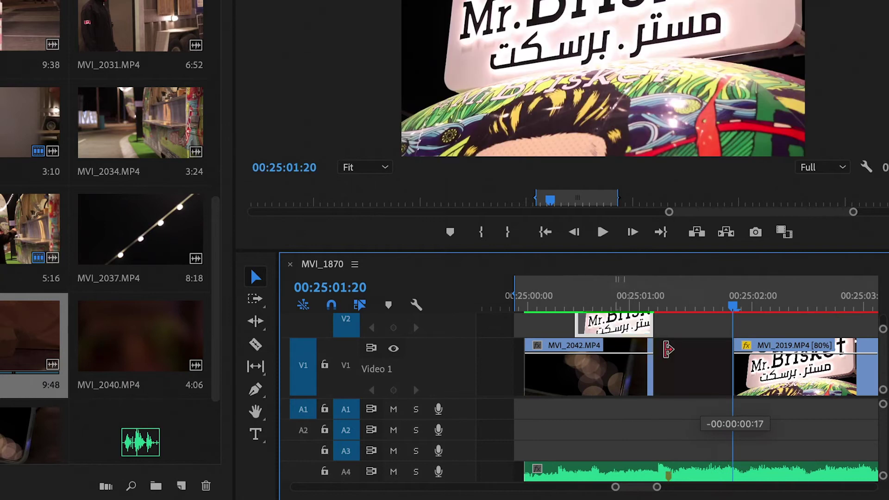
drag(750, 361, 725, 364)
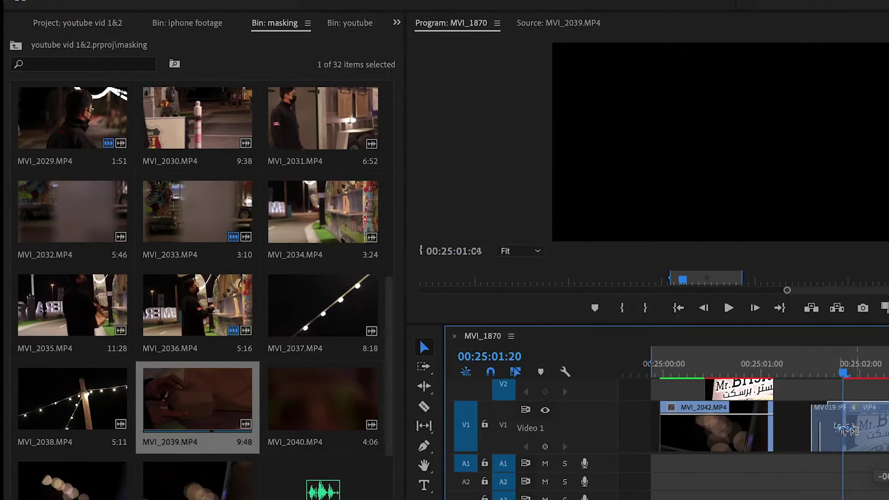
drag(843, 430, 809, 428)
scroll(809, 428, down, 1)
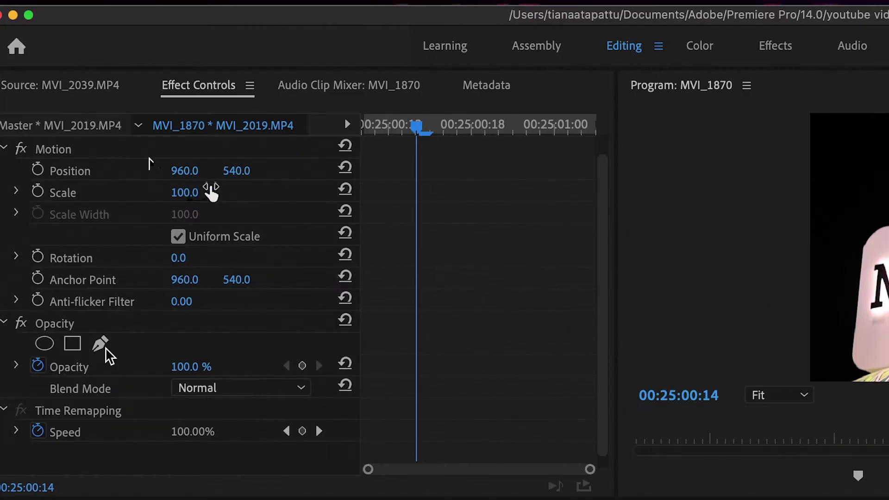
Scale the MVI_2019.MP4 overlay on V2 to 63, then rotate and reposition it toward the phone screen
drag(209, 191, 193, 192)
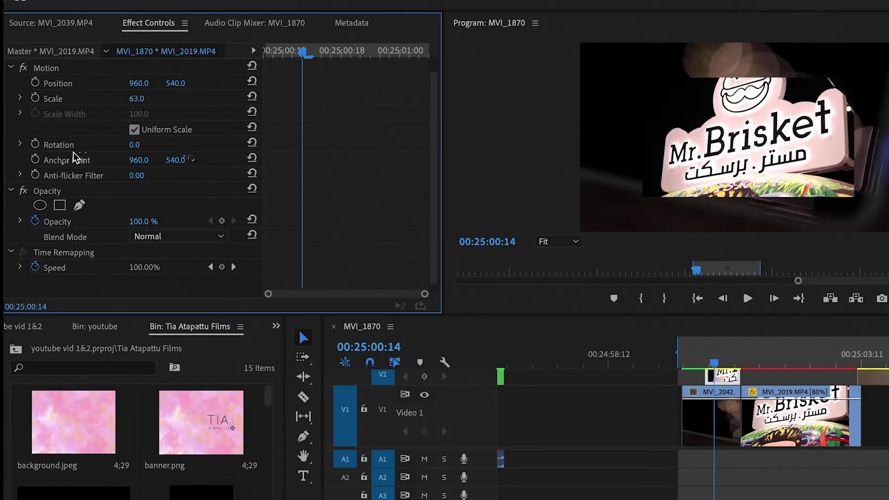
drag(134, 144, 141, 144)
drag(180, 83, 1, 83)
Extend the MVI_2019.MP4 overlay on V2 back to the start of MVI_2042.MP4 and go to 00:24:59:23
scroll(737, 404, up, 3)
drag(647, 376, 572, 375)
scroll(657, 428, up, 2)
click(580, 356)
Set the overlay clip's Rotation to 12° and Scale to 92, and reposition it to fit the phone screen
drag(142, 144, 140, 145)
mouse_move(136, 99)
mouse_down()
mouse_move(157, 99)
mouse_move(145, 99)
mouse_up()
drag(184, 83, 213, 84)
click(139, 84)
click(174, 108)
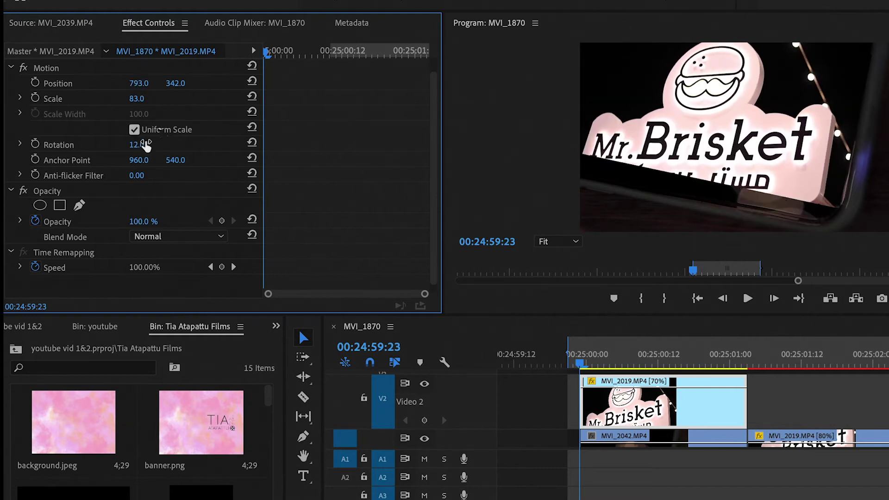
drag(140, 100, 145, 100)
drag(140, 83, 120, 83)
drag(185, 84, 233, 84)
drag(136, 83, 131, 83)
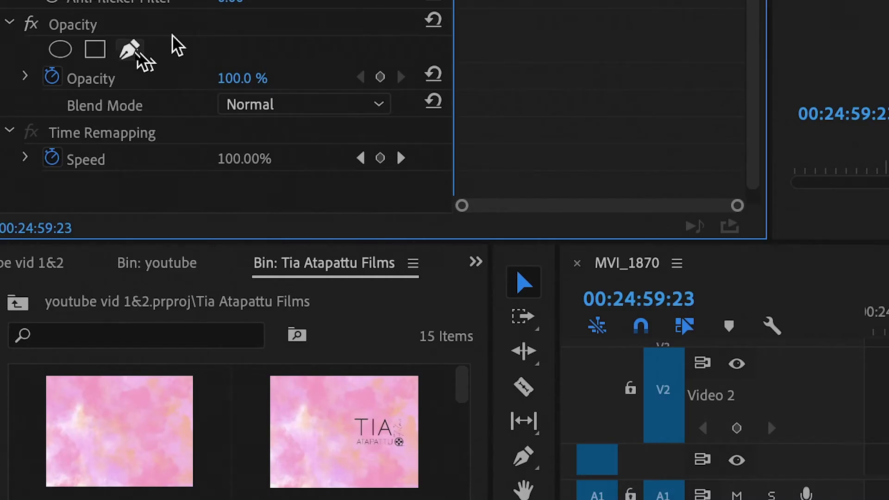
Set the overlay clip's Blend Mode to Screen and its Opacity to 38%
click(271, 107)
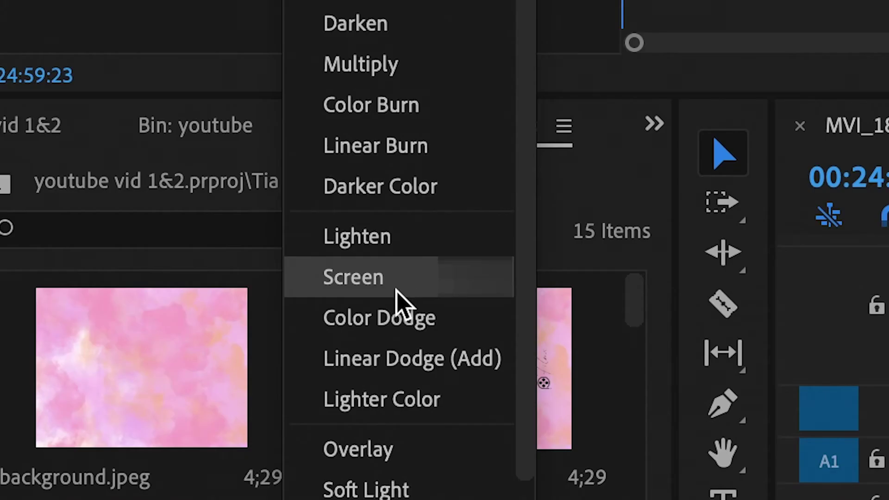
click(397, 291)
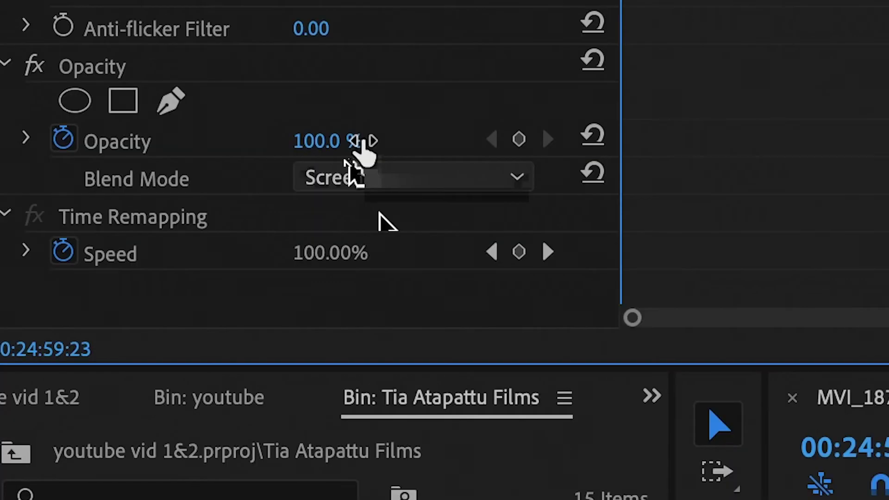
drag(155, 222, 129, 222)
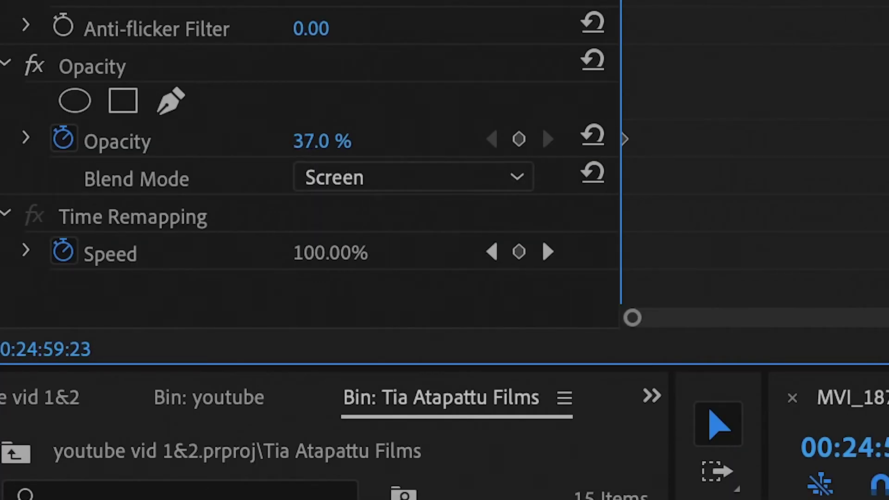
drag(322, 141, 328, 140)
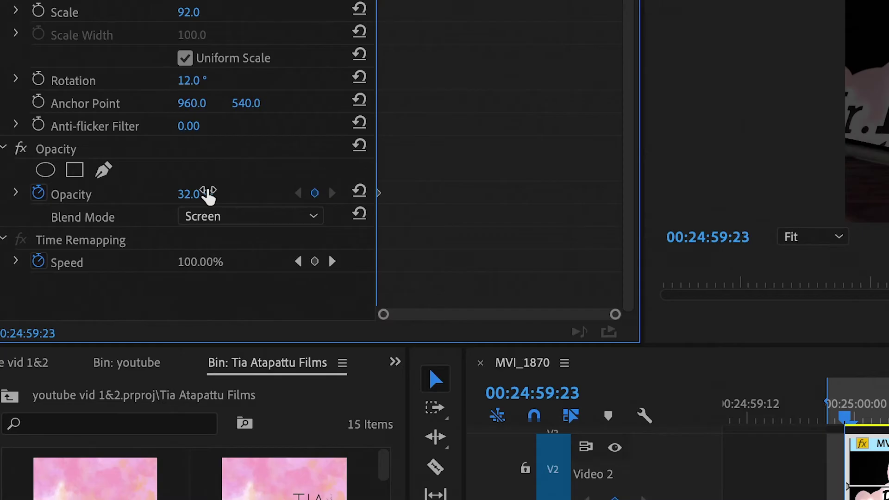
drag(208, 194, 227, 195)
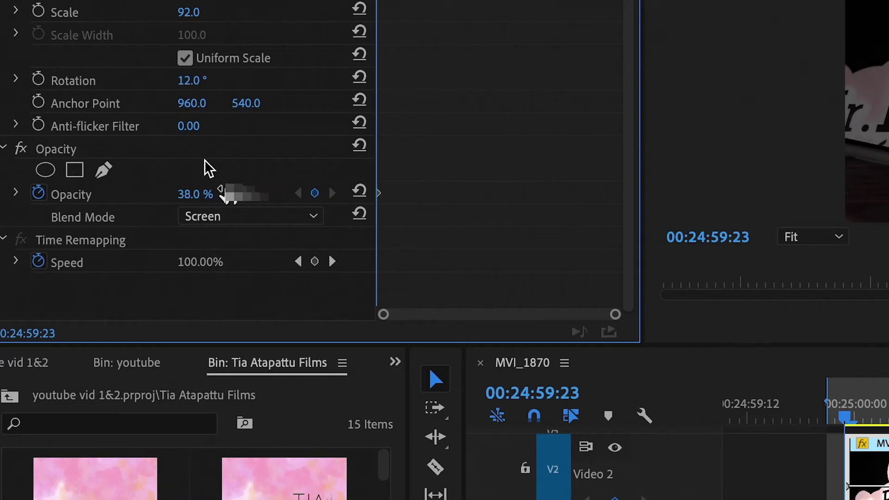
Start drawing a free-form opacity mask on the MVI_2019.MP4 overlay along the phone screen's edge
click(105, 172)
click(848, 137)
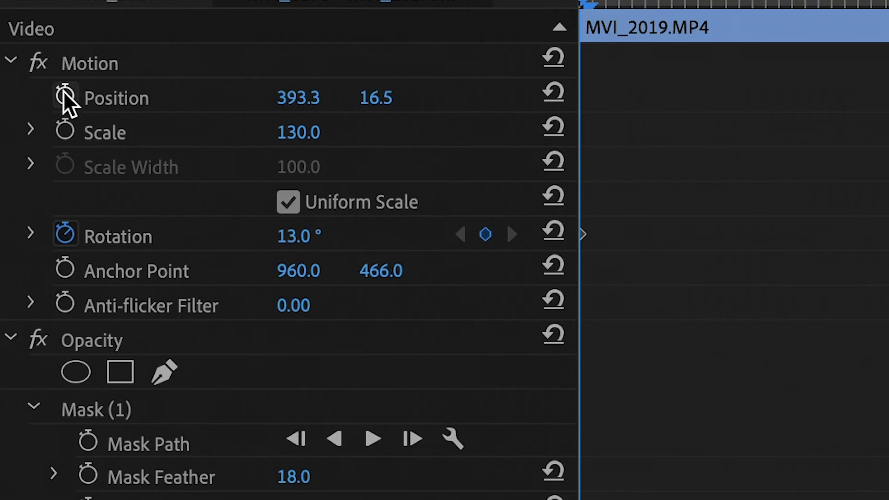
Keyframe the overlay's Position from the clip's start, holding it at 00:25:00:04 and setting vertical Position to -11.5 at 00:25:00:06
click(64, 94)
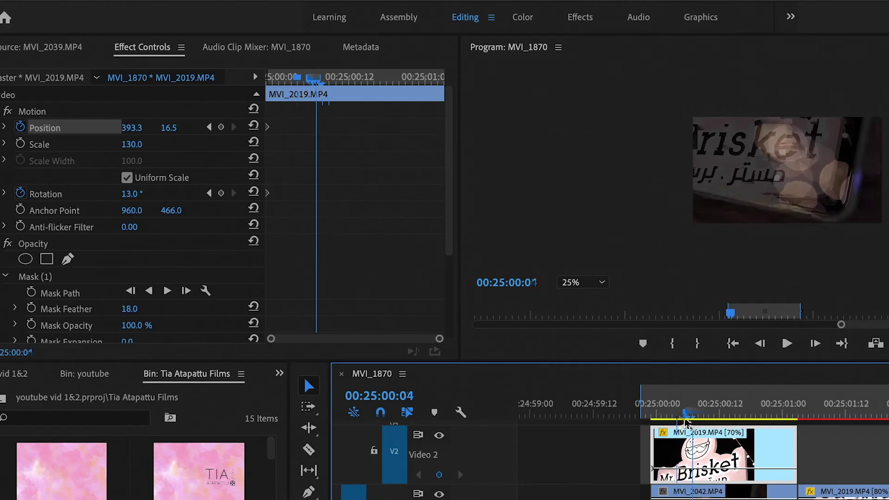
drag(685, 418, 678, 415)
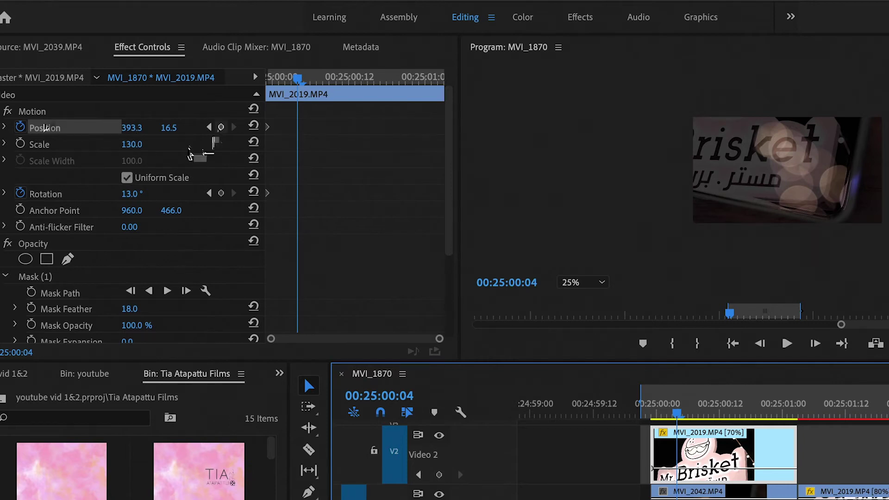
click(220, 126)
drag(676, 414, 698, 417)
drag(168, 128, 156, 128)
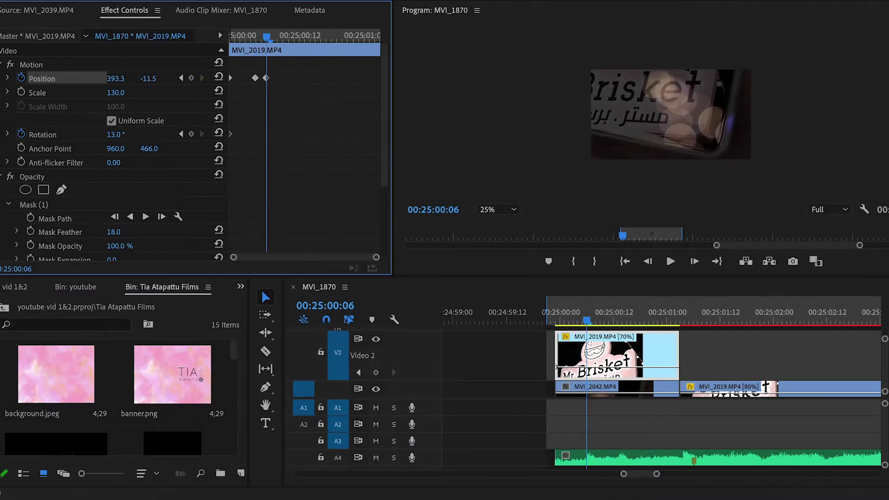
Add Position keyframes that follow the phone's movement up to 00:25:00:17, where Position is set to 601.3, 11.5
drag(587, 321, 605, 321)
drag(148, 78, 143, 79)
drag(604, 320, 625, 320)
drag(148, 78, 143, 78)
drag(623, 319, 637, 316)
drag(148, 78, 169, 78)
drag(115, 78, 118, 79)
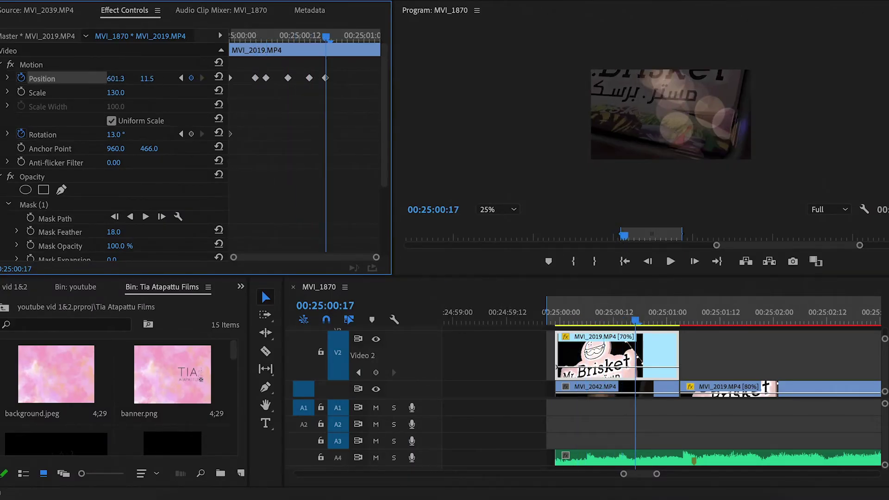
Add Position keyframes after 00:25:00:17 to follow the phone up to the overlay clip's end, and play back the transition
drag(636, 320, 670, 320)
drag(148, 79, 223, 79)
drag(109, 78, 67, 79)
mouse_move(671, 321)
mouse_down()
mouse_move(688, 322)
mouse_move(657, 320)
mouse_up()
drag(149, 78, 193, 77)
drag(609, 319, 587, 309)
scroll(193, 213, down, 3)
key(space)
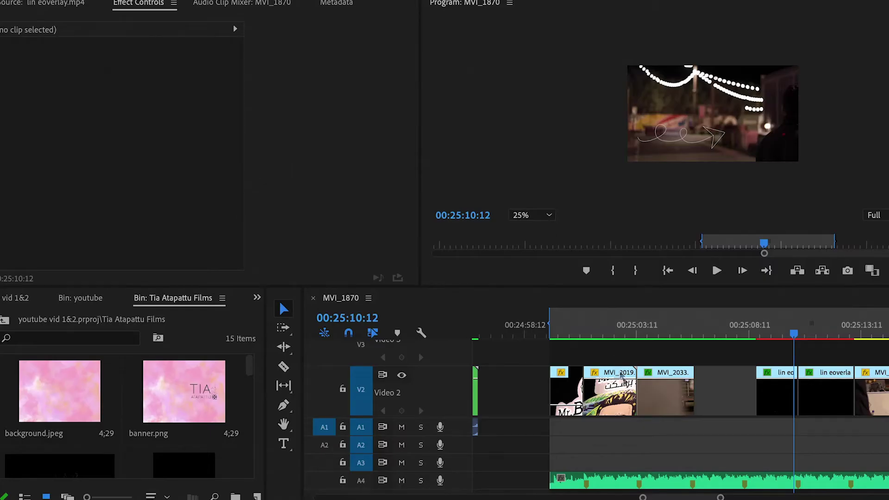
Add the text "Let's Eat" above the arrow overlay at about 00:25:10:06
click(767, 340)
mouse_move(778, 333)
mouse_down()
mouse_move(765, 331)
mouse_move(806, 332)
mouse_move(780, 331)
mouse_move(791, 333)
mouse_up()
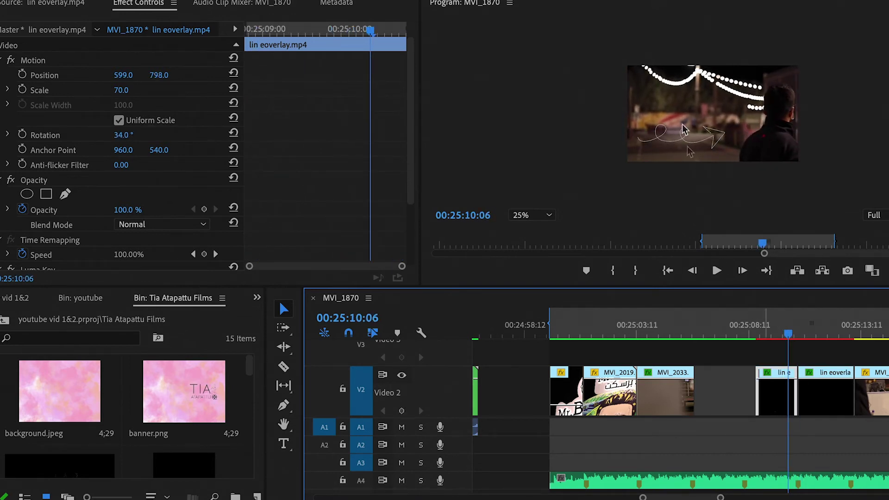
key(t)
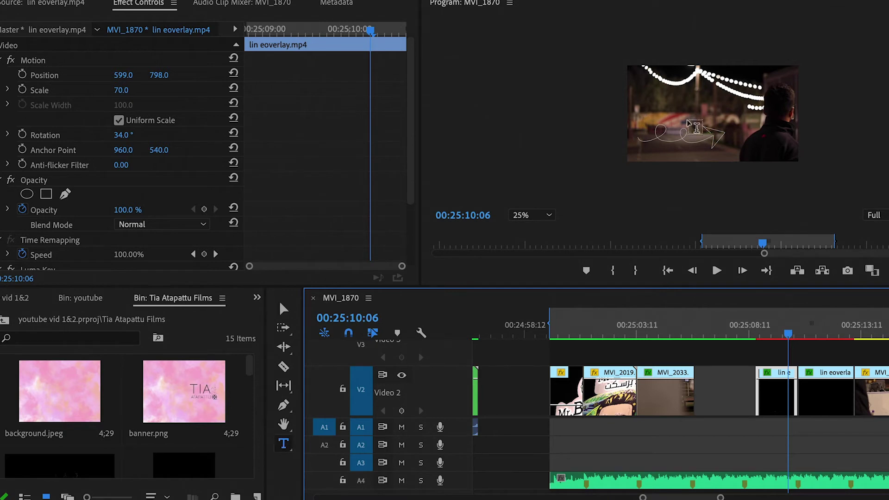
click(677, 104)
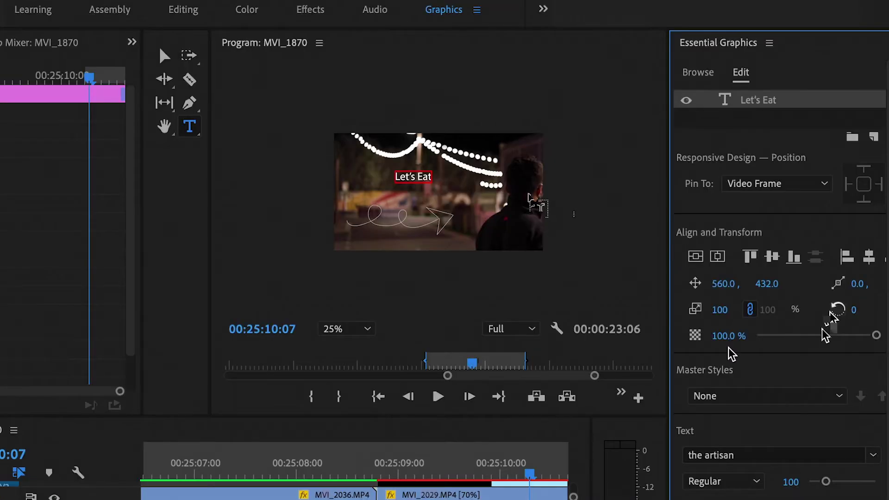
Change the font of the "Let's Eat" text to the artisan
click(164, 56)
click(790, 455)
scroll(804, 390, down, 15)
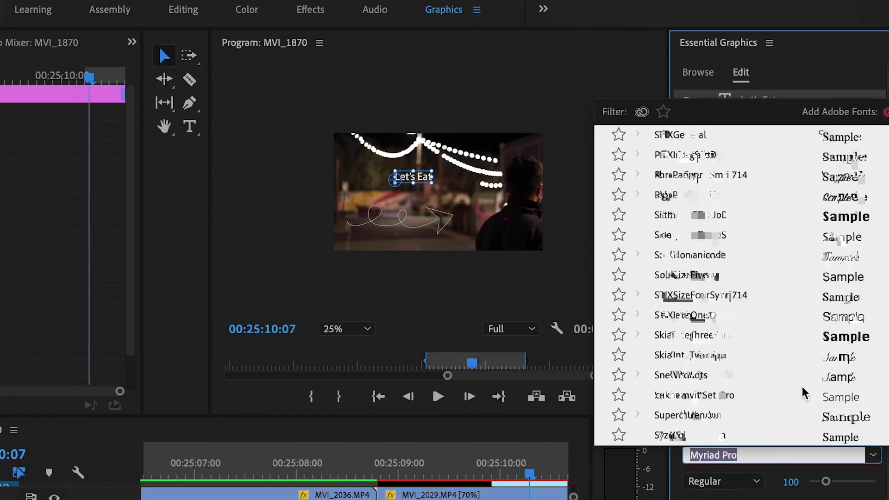
click(842, 236)
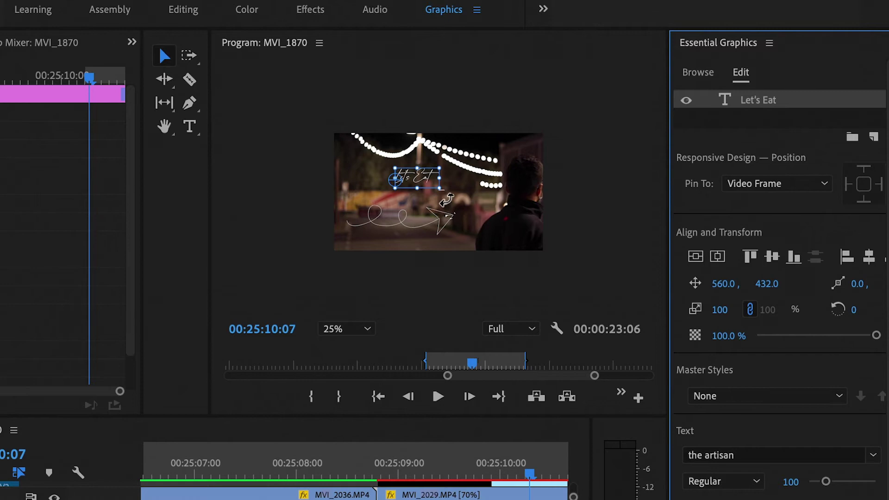
Enlarge the "Let's Eat" text and place it near the frame's centre, above the arrow
drag(447, 200, 488, 206)
drag(440, 180, 405, 188)
click(463, 259)
scroll(469, 481, down, 3)
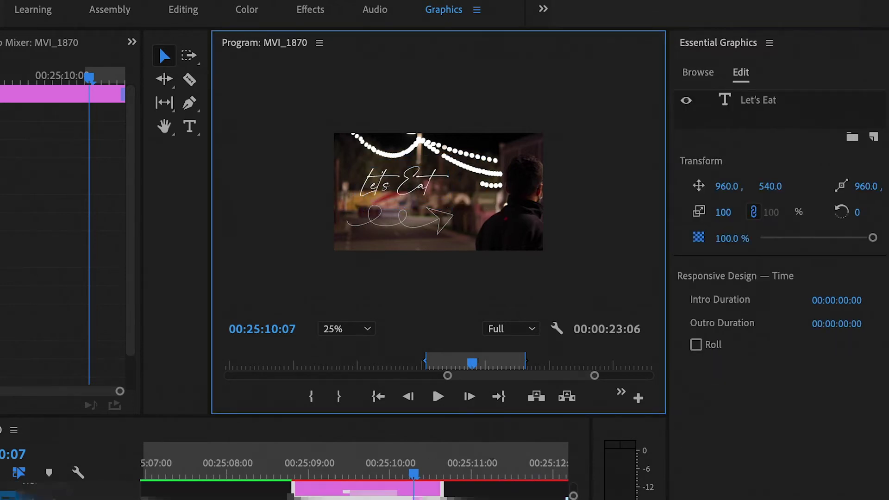
drag(573, 497, 573, 466)
scroll(573, 468, down, 2)
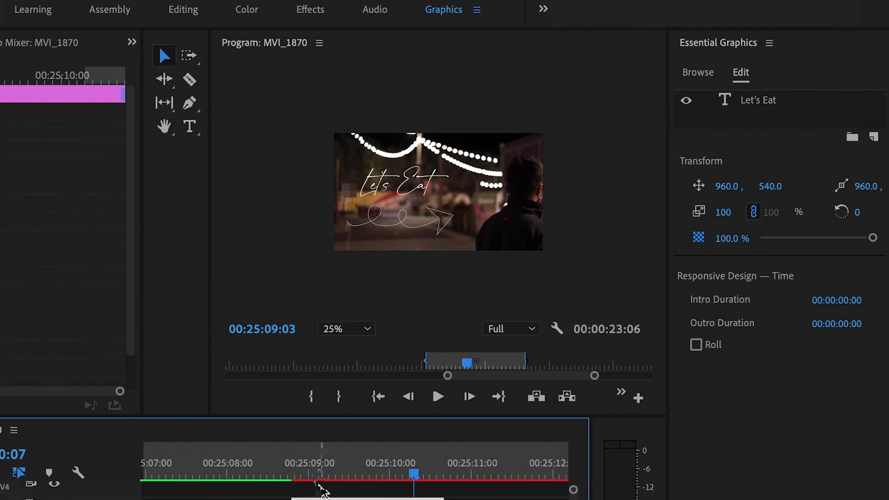
drag(320, 484, 299, 478)
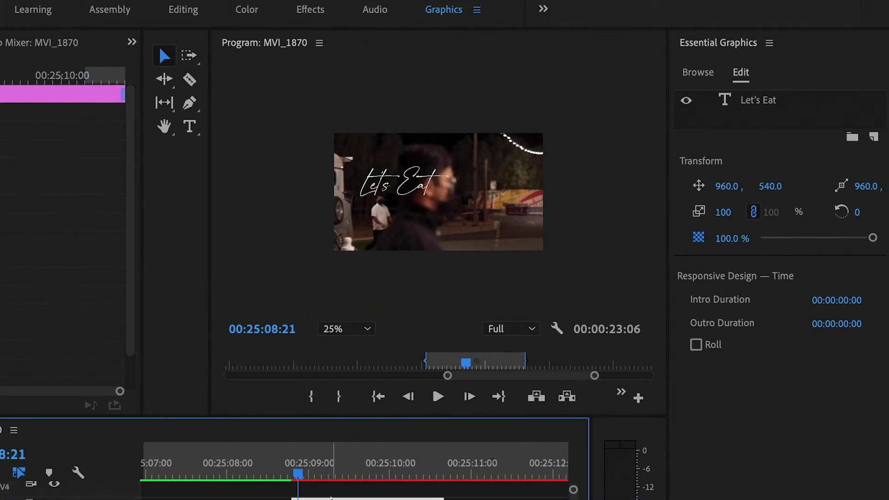
key(shift+6)
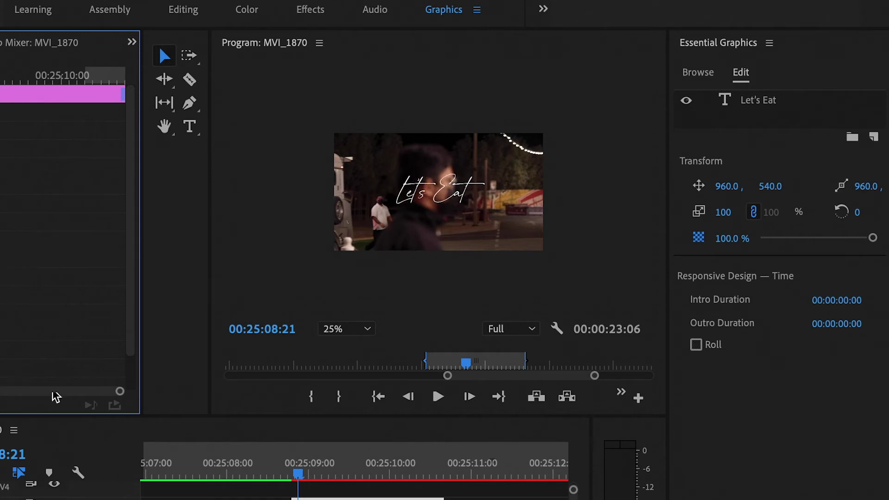
Duplicate the MVI_2029.MP4 clip from V1 onto V4, above the "Let's Eat" text clip
click(294, 477)
drag(294, 476, 430, 475)
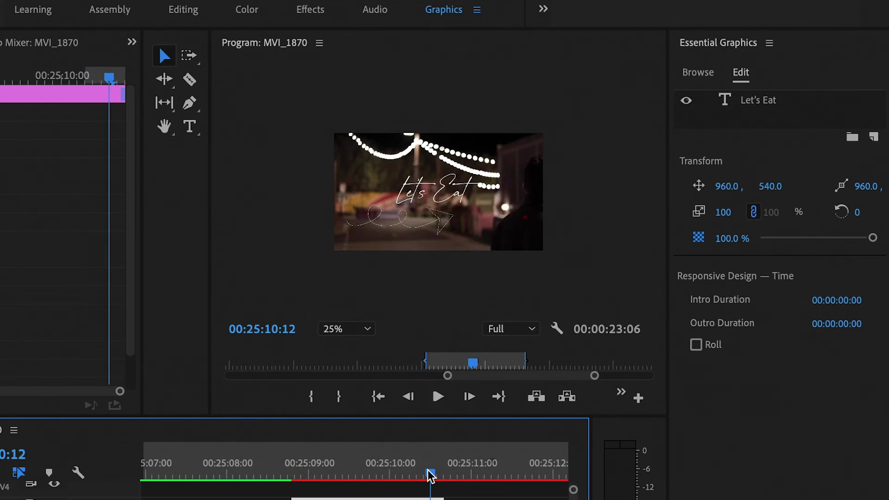
click(416, 498)
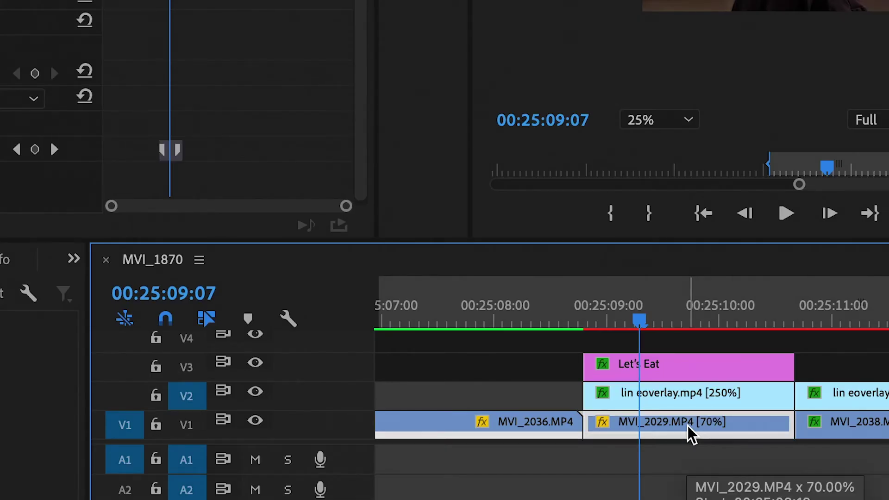
drag(685, 388, 777, 334)
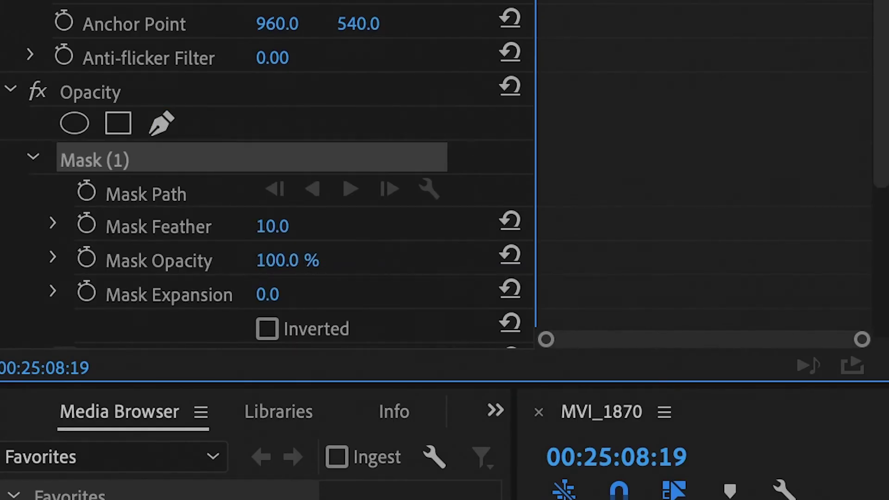
Draw a freehand opacity mask around the man and the area in front of him on the V4 clip at 00:25:08:19
click(582, 423)
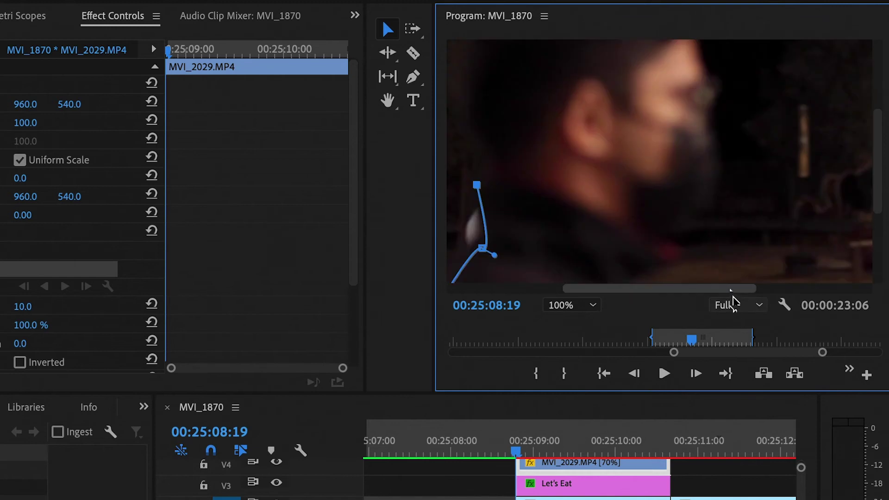
drag(720, 290, 655, 291)
click(607, 72)
mouse_move(877, 153)
mouse_down()
mouse_move(879, 103)
mouse_move(869, 192)
mouse_move(868, 167)
mouse_up()
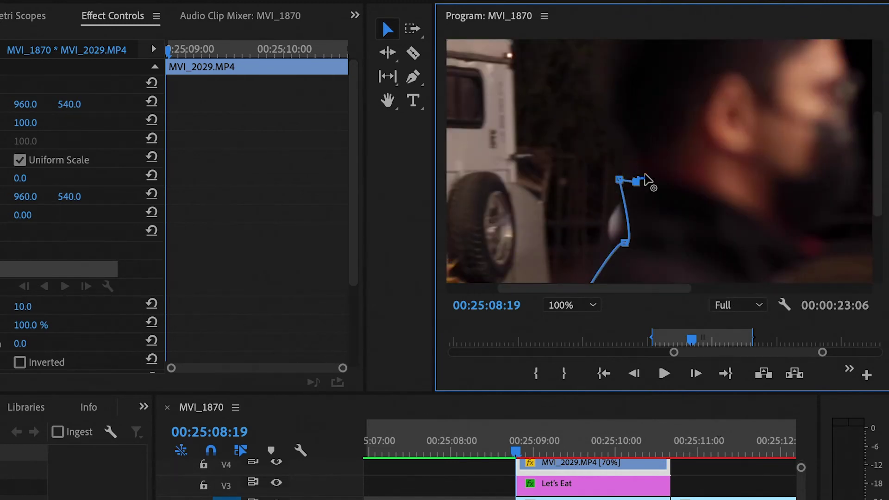
scroll(874, 138, up, 5)
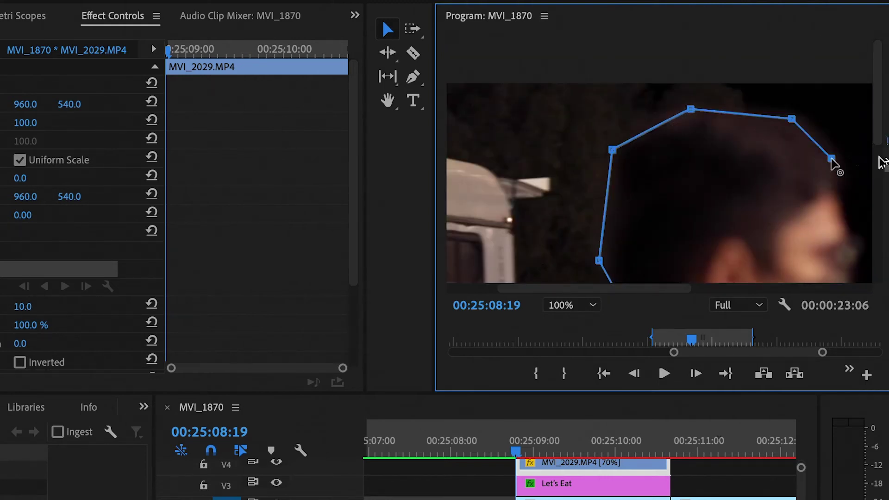
click(584, 306)
click(575, 363)
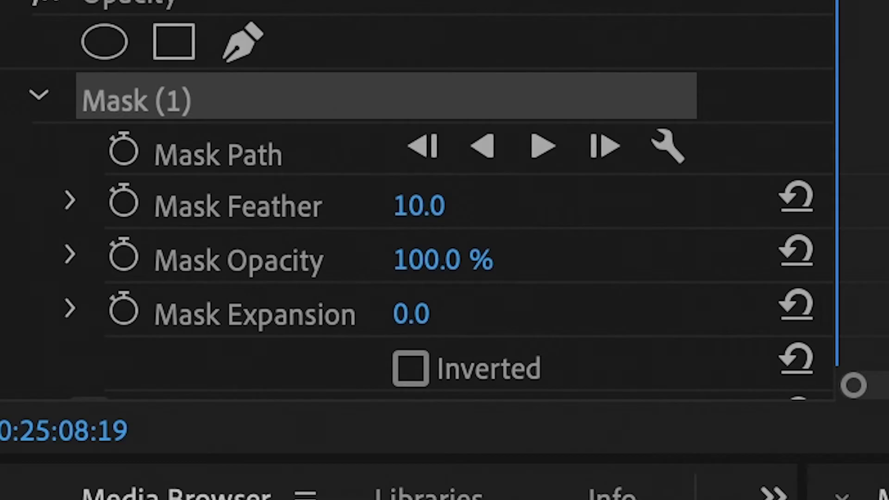
Turn on Mask Path keyframing at 00:25:08:19 and move the mask frame by frame to follow the man up to 00:25:08:23
click(123, 152)
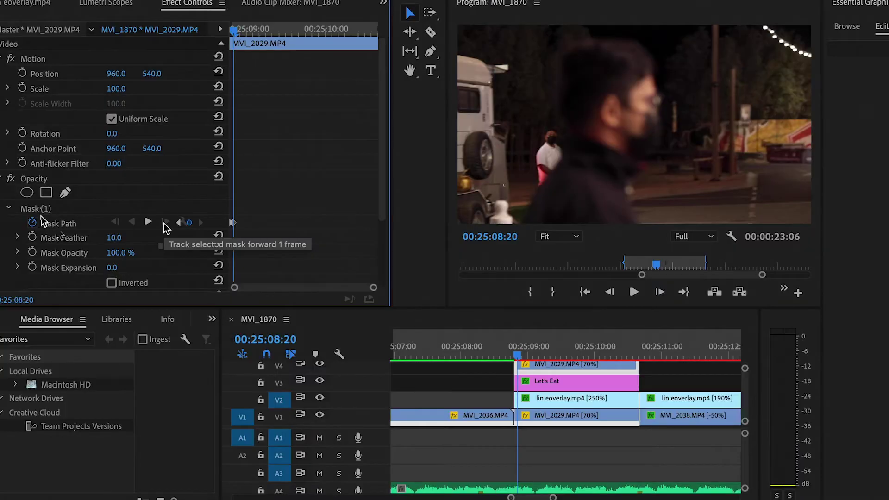
click(604, 146)
drag(633, 162, 636, 162)
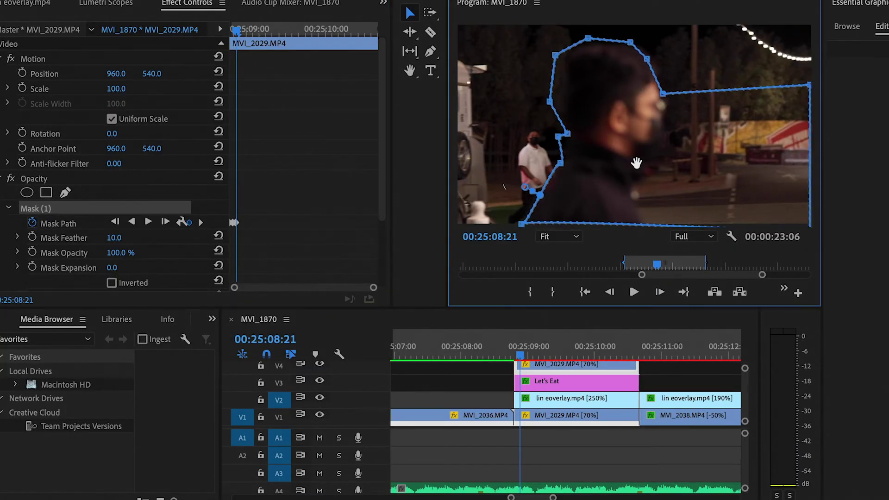
click(165, 221)
drag(589, 192, 593, 190)
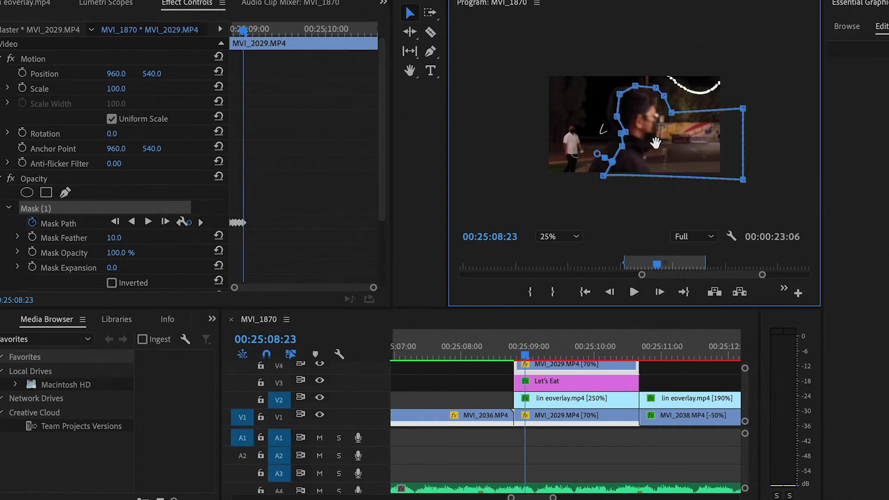
Keep tracking and correcting the mask frame by frame at 50% preview zoom to follow the man up to 00:25:10:00
click(559, 236)
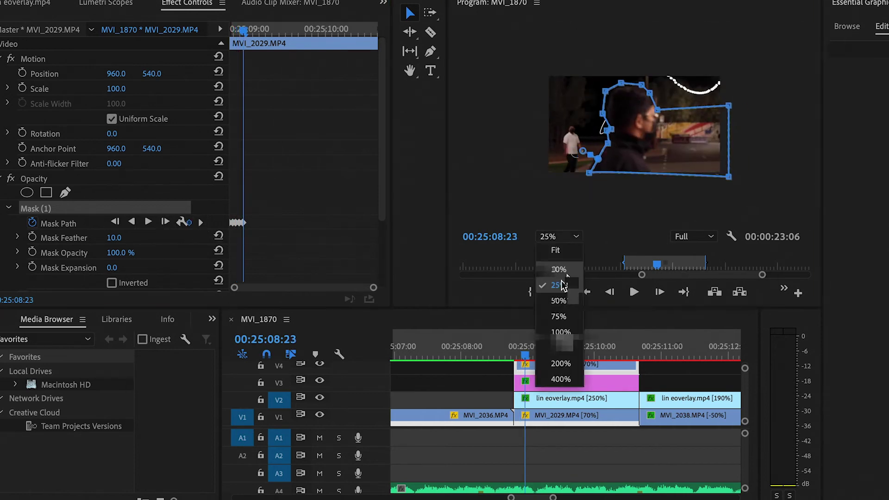
click(561, 301)
click(165, 221)
click(165, 221)
click(114, 221)
drag(620, 130, 625, 125)
drag(594, 127, 600, 121)
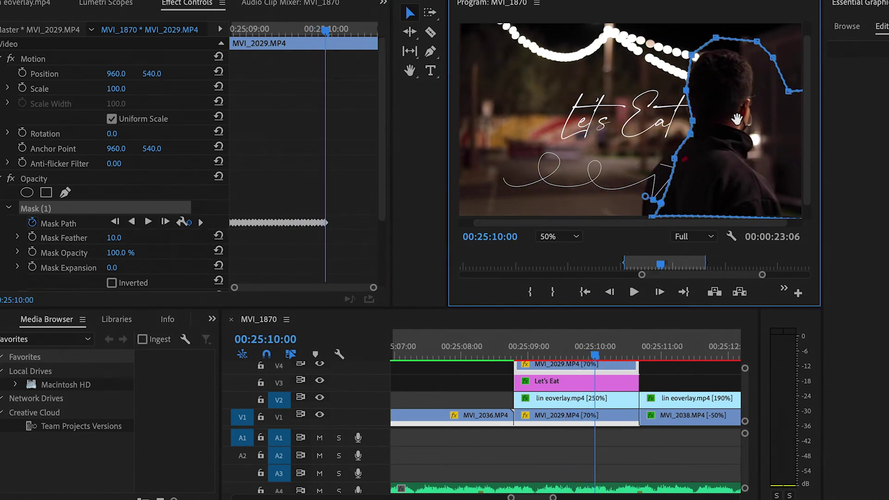
click(254, 32)
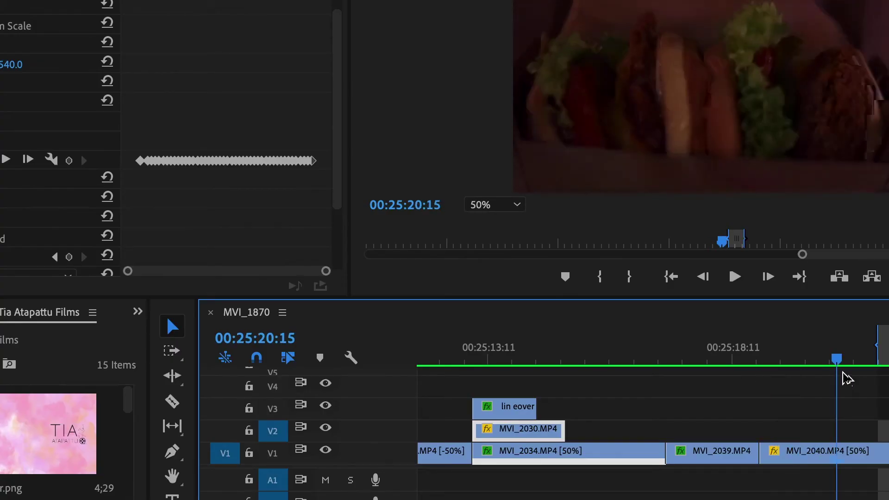
Mark the section of lin eoverlay.mp4 from 00:00:10:11 to 00:00:15:08 in the source clip
mouse_move(843, 377)
mouse_down()
mouse_move(820, 383)
mouse_move(836, 383)
mouse_up()
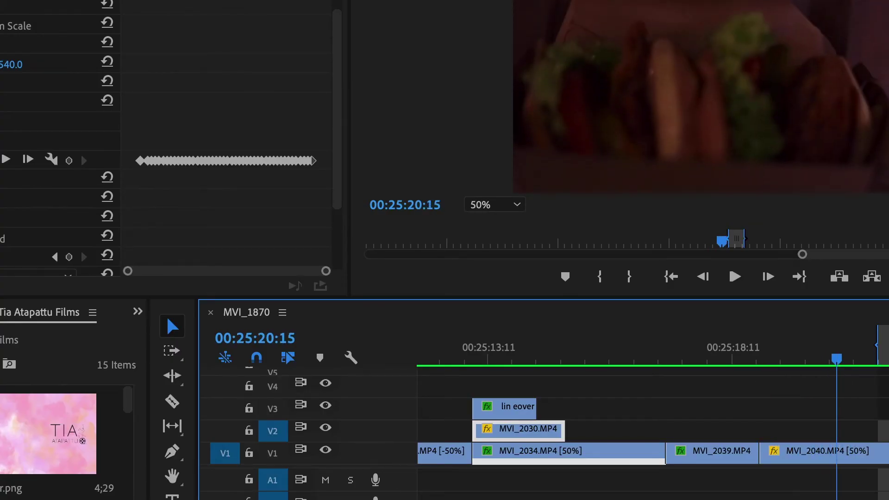
key(o)
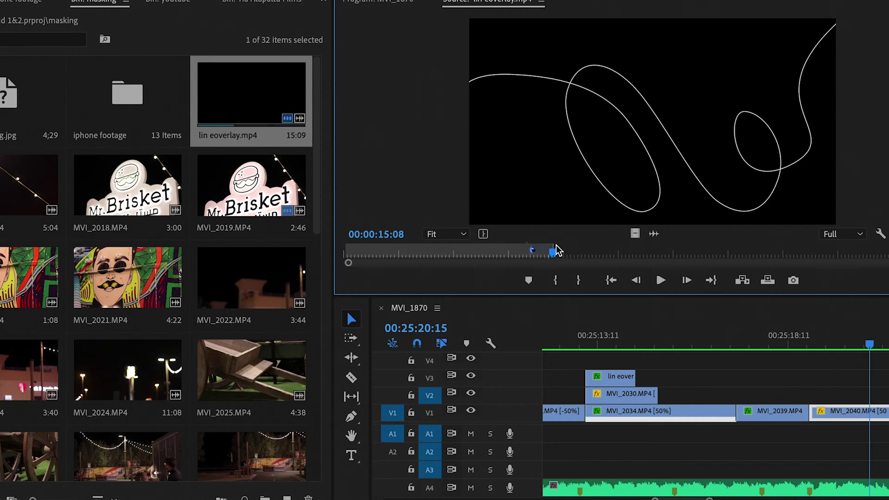
mouse_move(557, 250)
mouse_down()
mouse_move(480, 251)
mouse_move(496, 252)
mouse_move(487, 252)
mouse_up()
key(i)
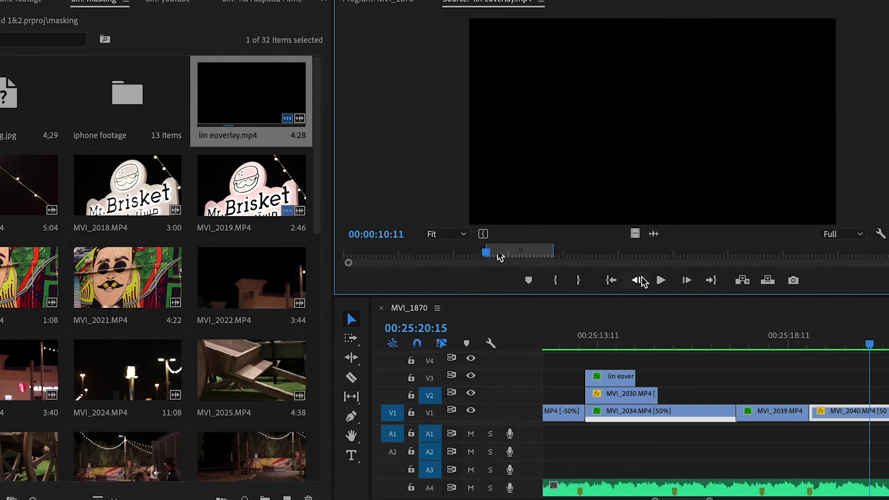
Place the marked lin eoverlay.mp4 section on V2, starting where MVI_2040.MP4 begins
scroll(793, 398, right, 3)
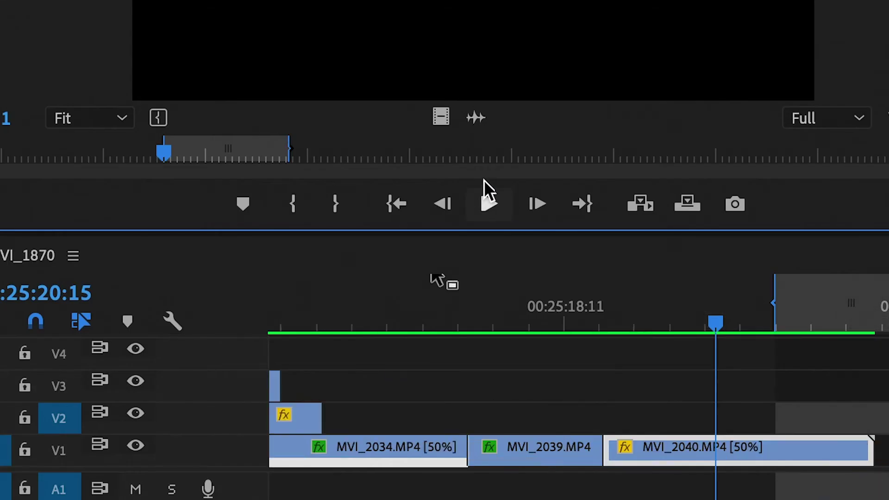
drag(431, 275, 714, 426)
scroll(750, 416, right, 3)
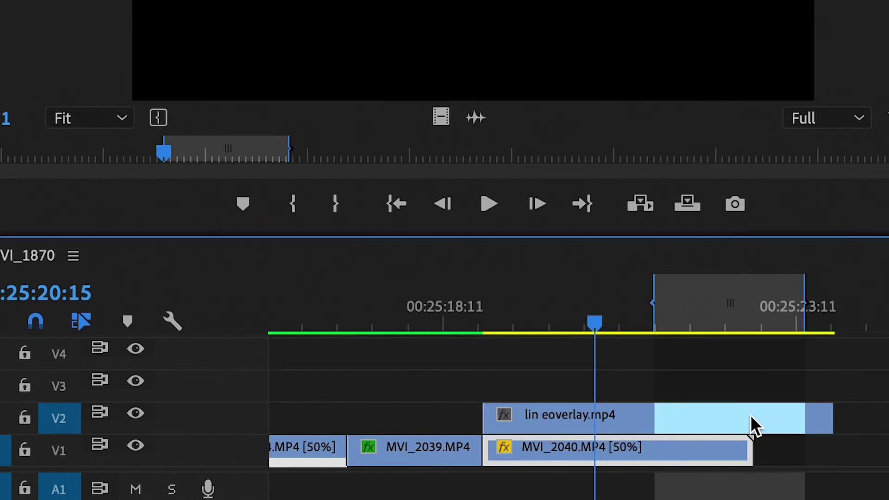
Find the Luma Key effect by searching "luma" and apply it to the lin eoverlay.mp4 clip on V2
click(665, 427)
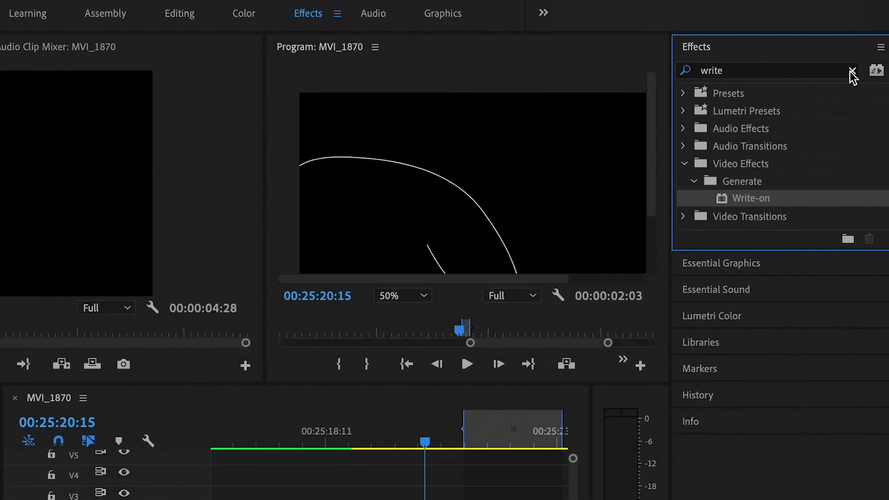
click(852, 71)
click(813, 70)
text(lum)
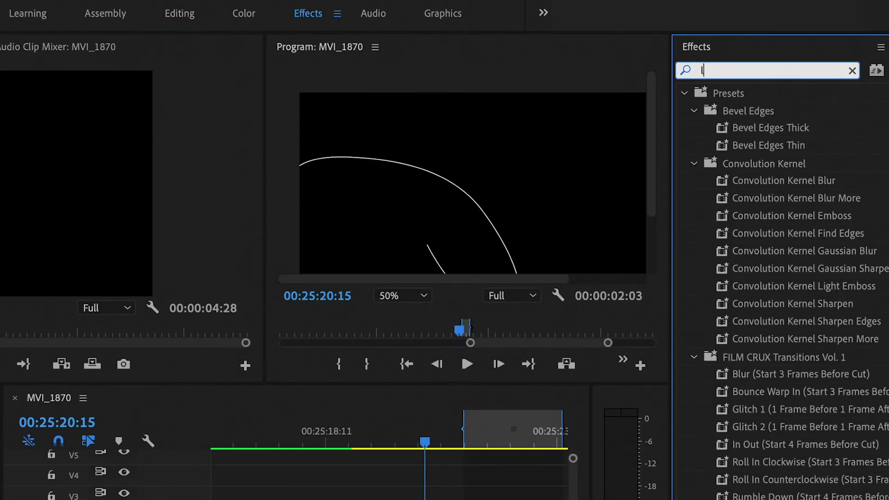
text(a)
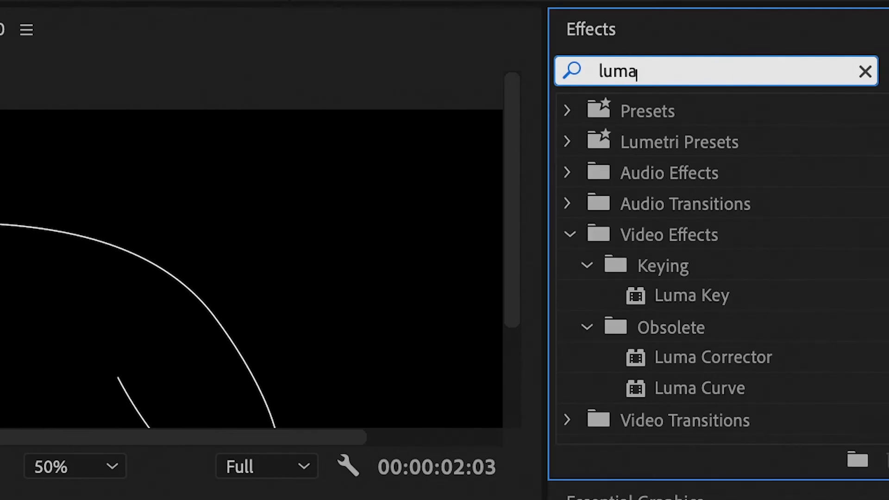
click(696, 304)
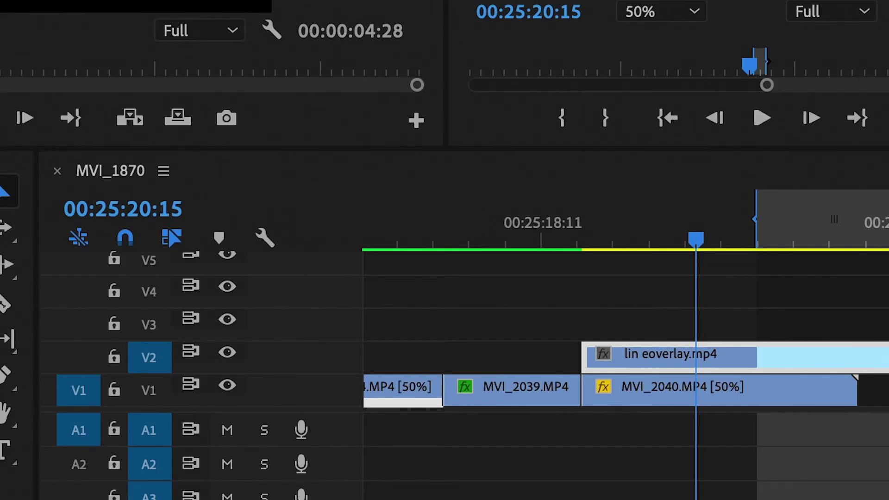
drag(769, 309, 713, 362)
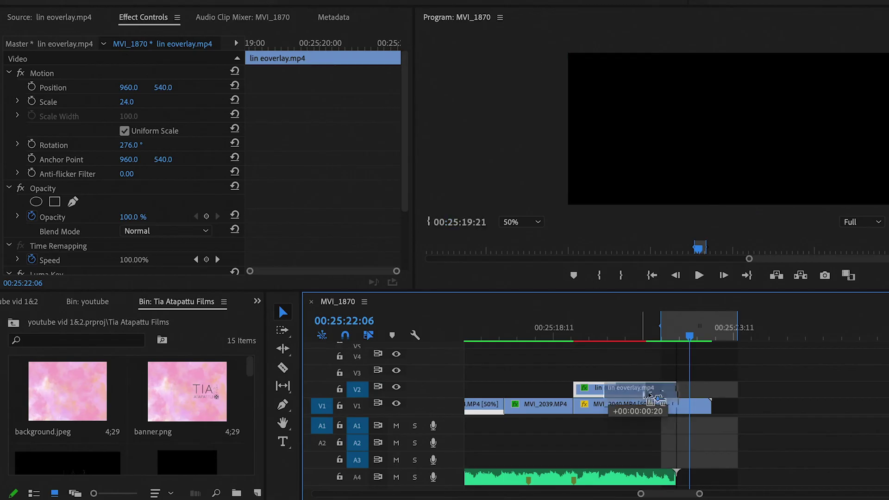
Move the overlay clip on V2 so it ends together with MVI_2040.MP4, and play it back
drag(696, 394, 660, 362)
drag(659, 324, 633, 329)
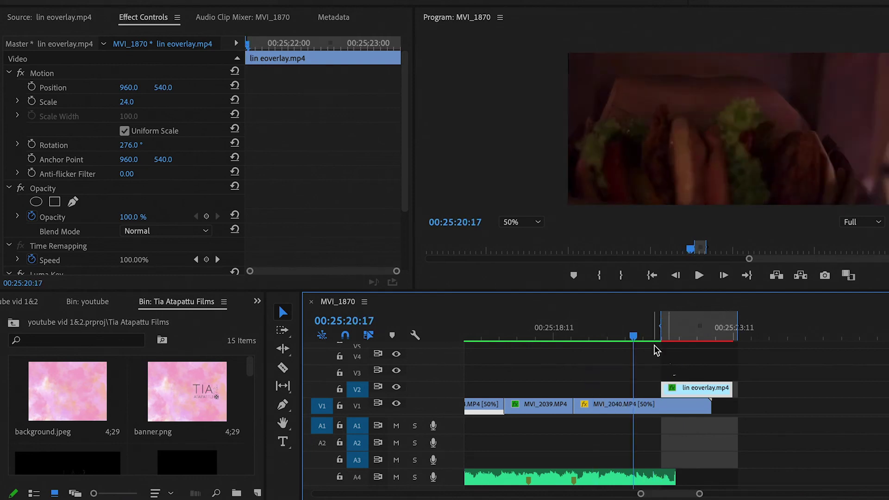
drag(685, 389, 663, 391)
key(space)
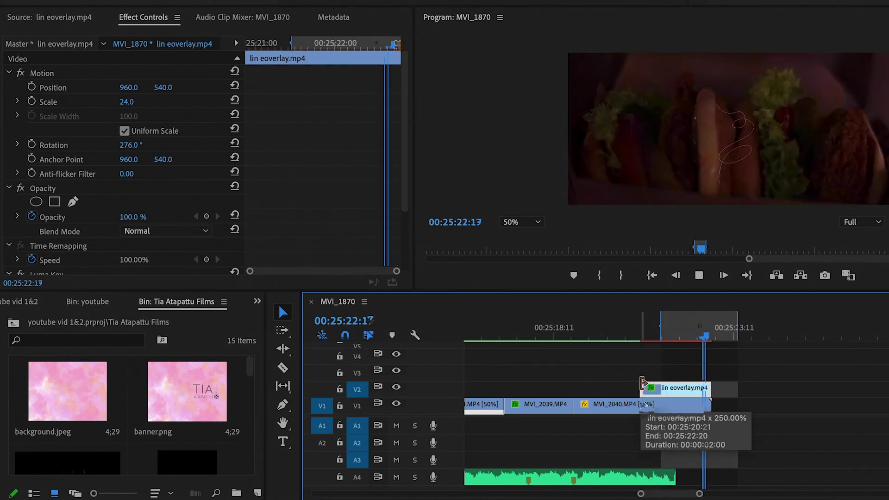
key(space)
Set the overlay clip's Position to 495.0, 338.0 and undo a stray change to the clip
drag(127, 103, 126, 106)
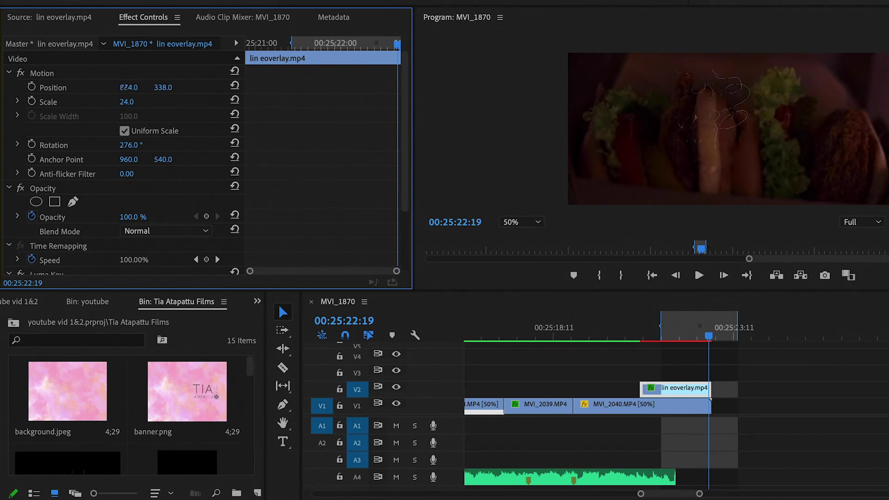
click(649, 393)
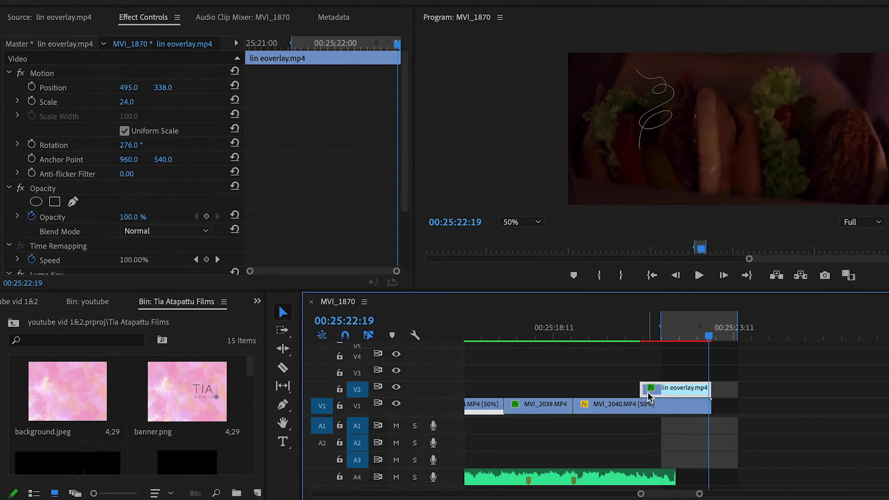
drag(649, 392, 651, 380)
key(ctrl+z)
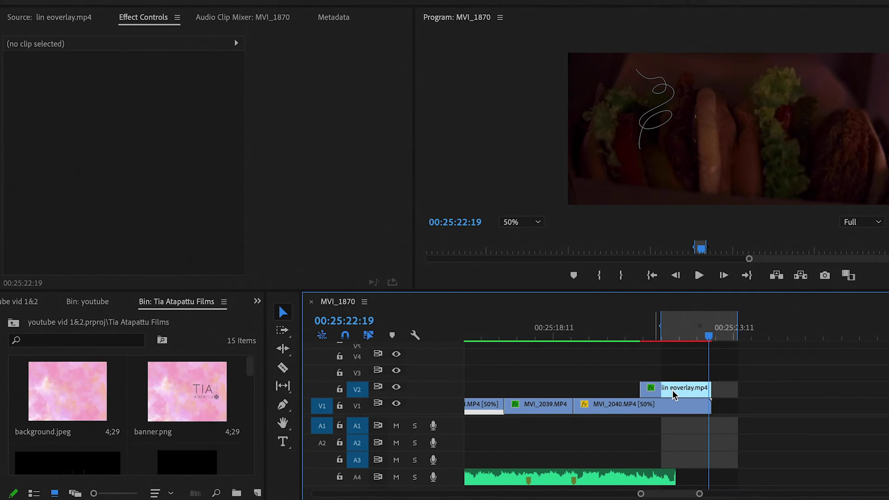
Duplicate the overlay clip from V2 onto V3 with a slightly earlier start
click(675, 392)
click(725, 391)
key(j)
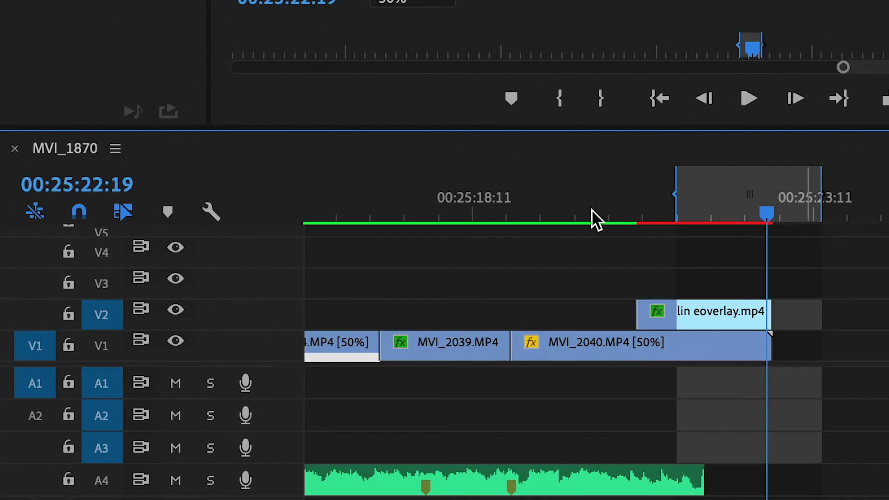
key(j)
drag(591, 208, 654, 216)
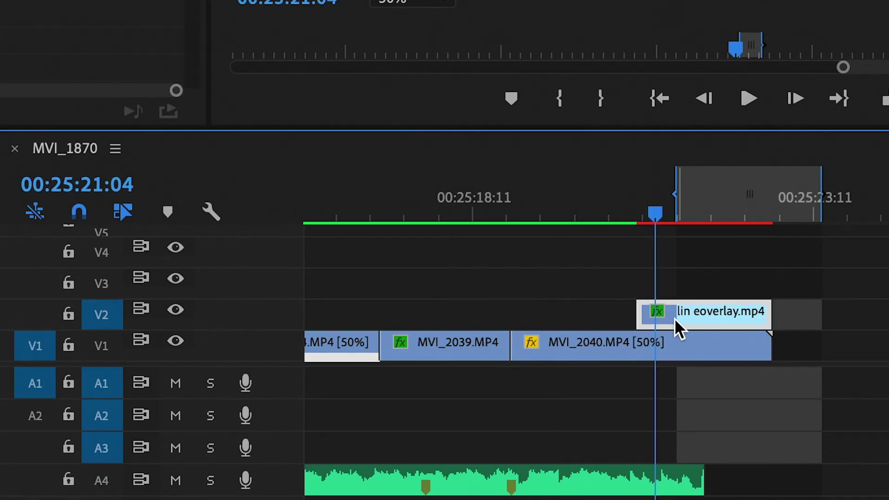
drag(673, 318, 651, 293)
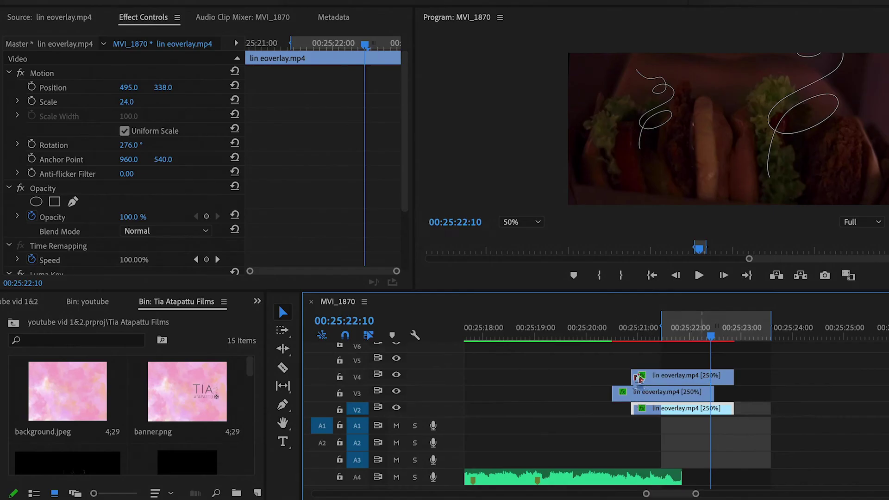
Trim the start of the V4 overlay copy and set its Position to 144.0, -47.0, Scale to 73.0 and Rotation to 219°
drag(632, 375, 655, 375)
drag(657, 341, 687, 341)
click(696, 378)
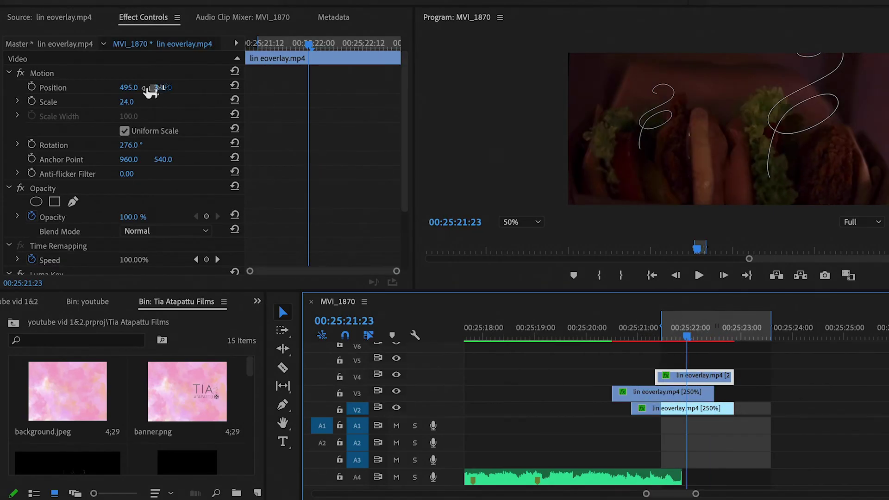
drag(157, 88, 165, 124)
drag(127, 102, 149, 102)
mouse_move(131, 145)
mouse_down()
mouse_move(171, 145)
mouse_move(135, 146)
mouse_up()
drag(163, 87, 0, 87)
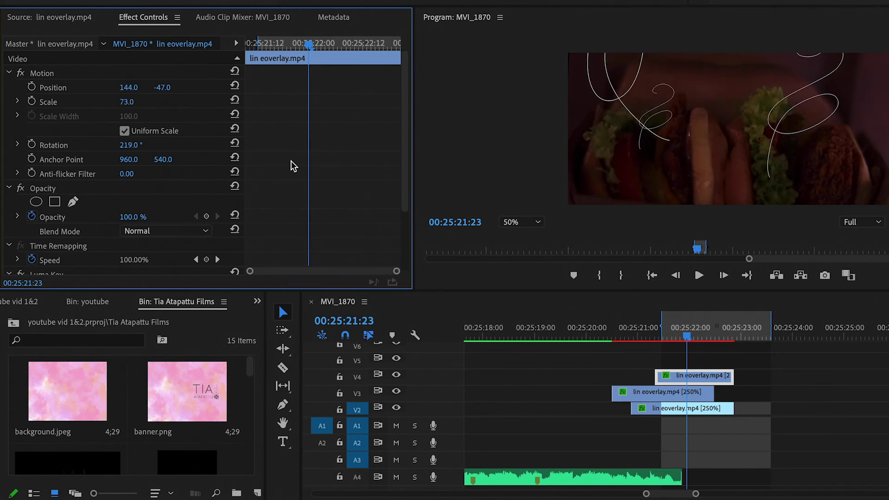
Enlarge and reposition the V2 overlay line, and set the V4 copy's Rotation to 254° and Scale to 30.0
click(601, 314)
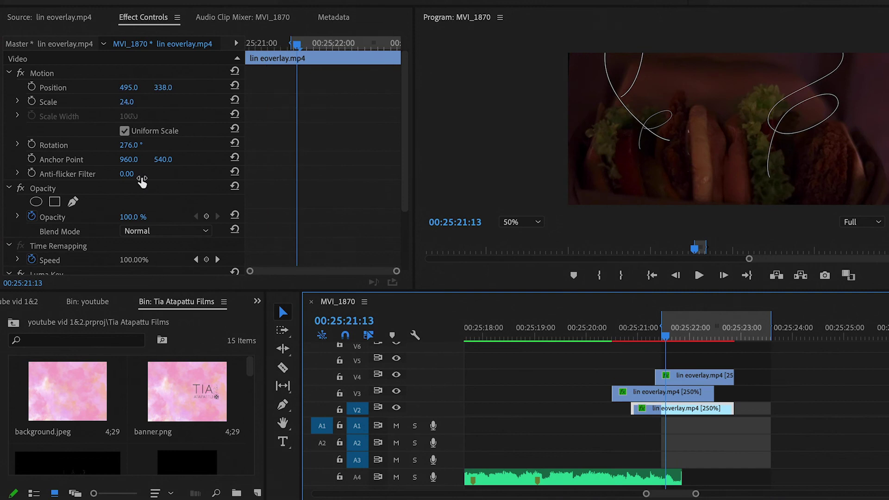
click(661, 375)
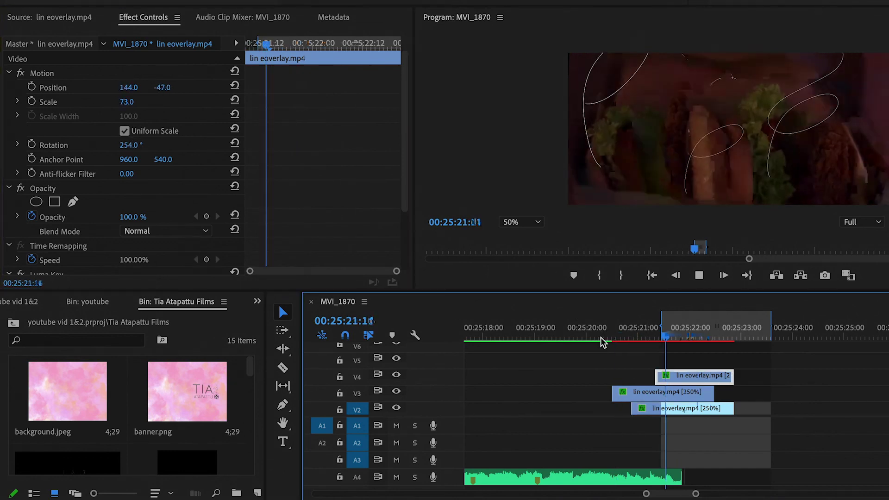
key(Left)
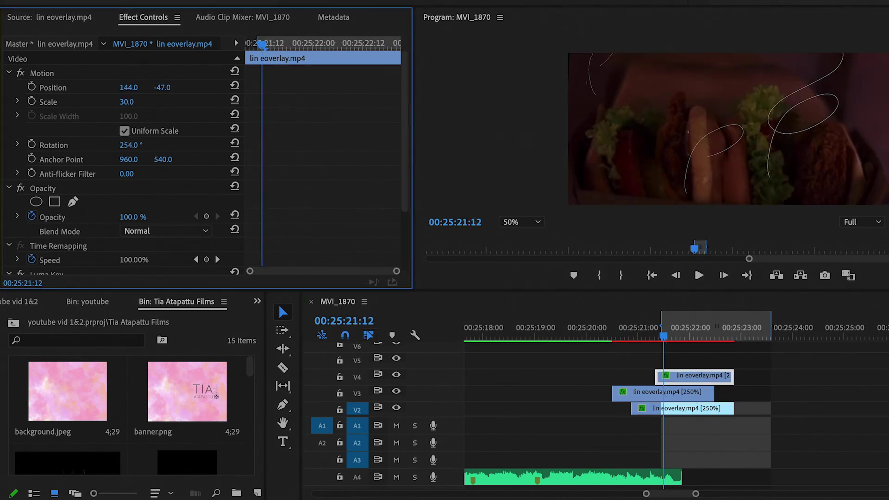